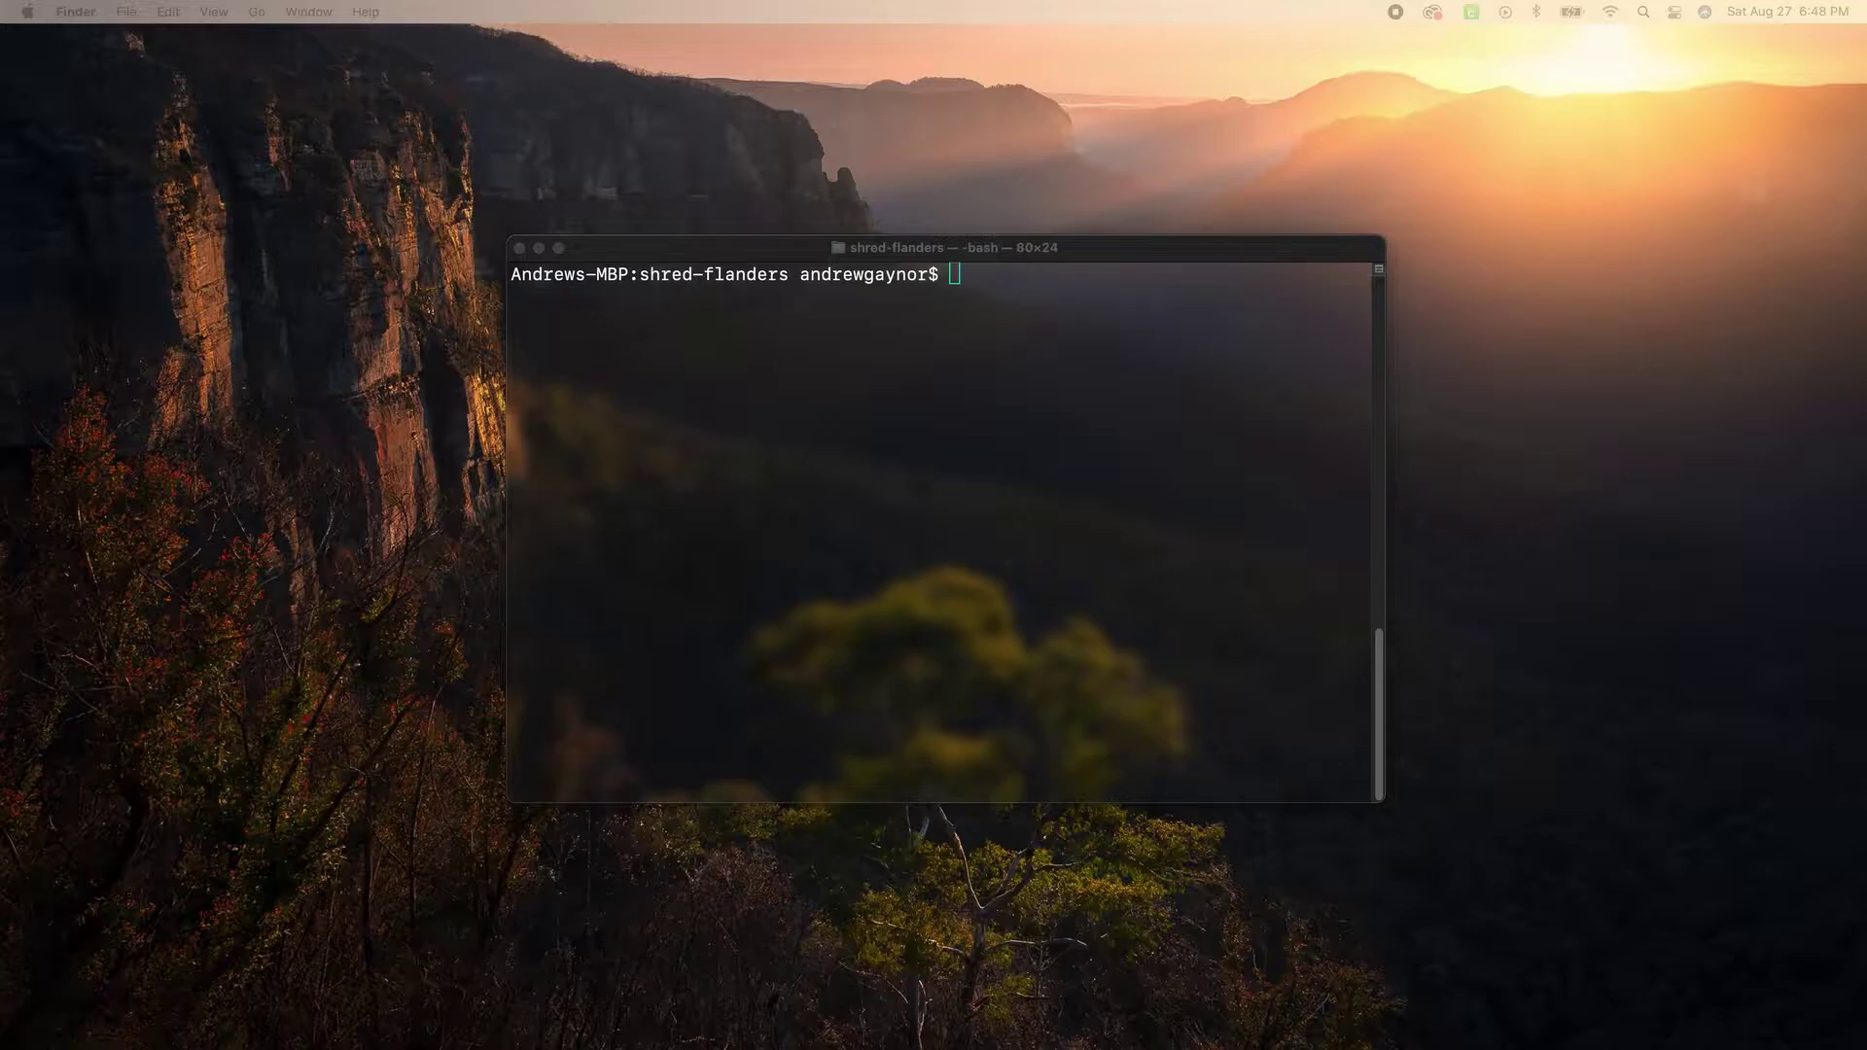
# Run npm run build in Terminal to compile the shred-flanders app into dist
pyautogui.click(1096, 526)
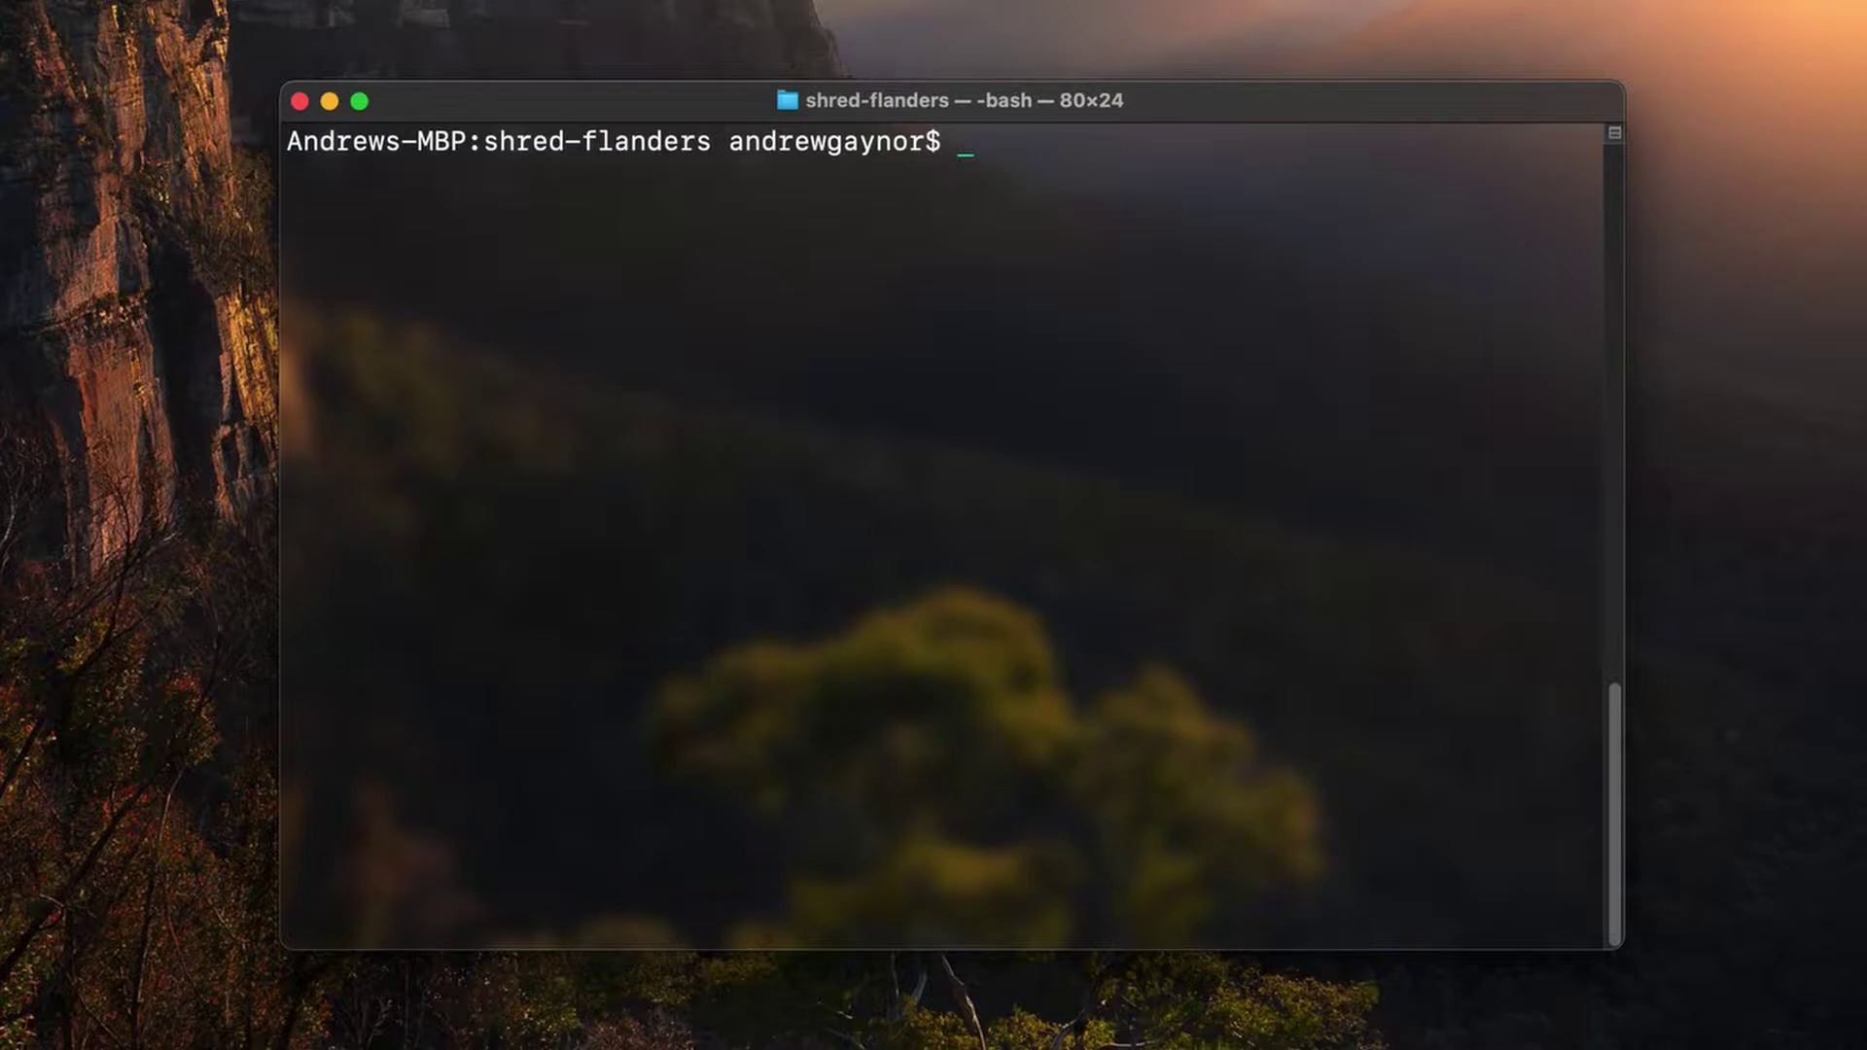
pyautogui.write('npm run build')
pyautogui.press('Return')
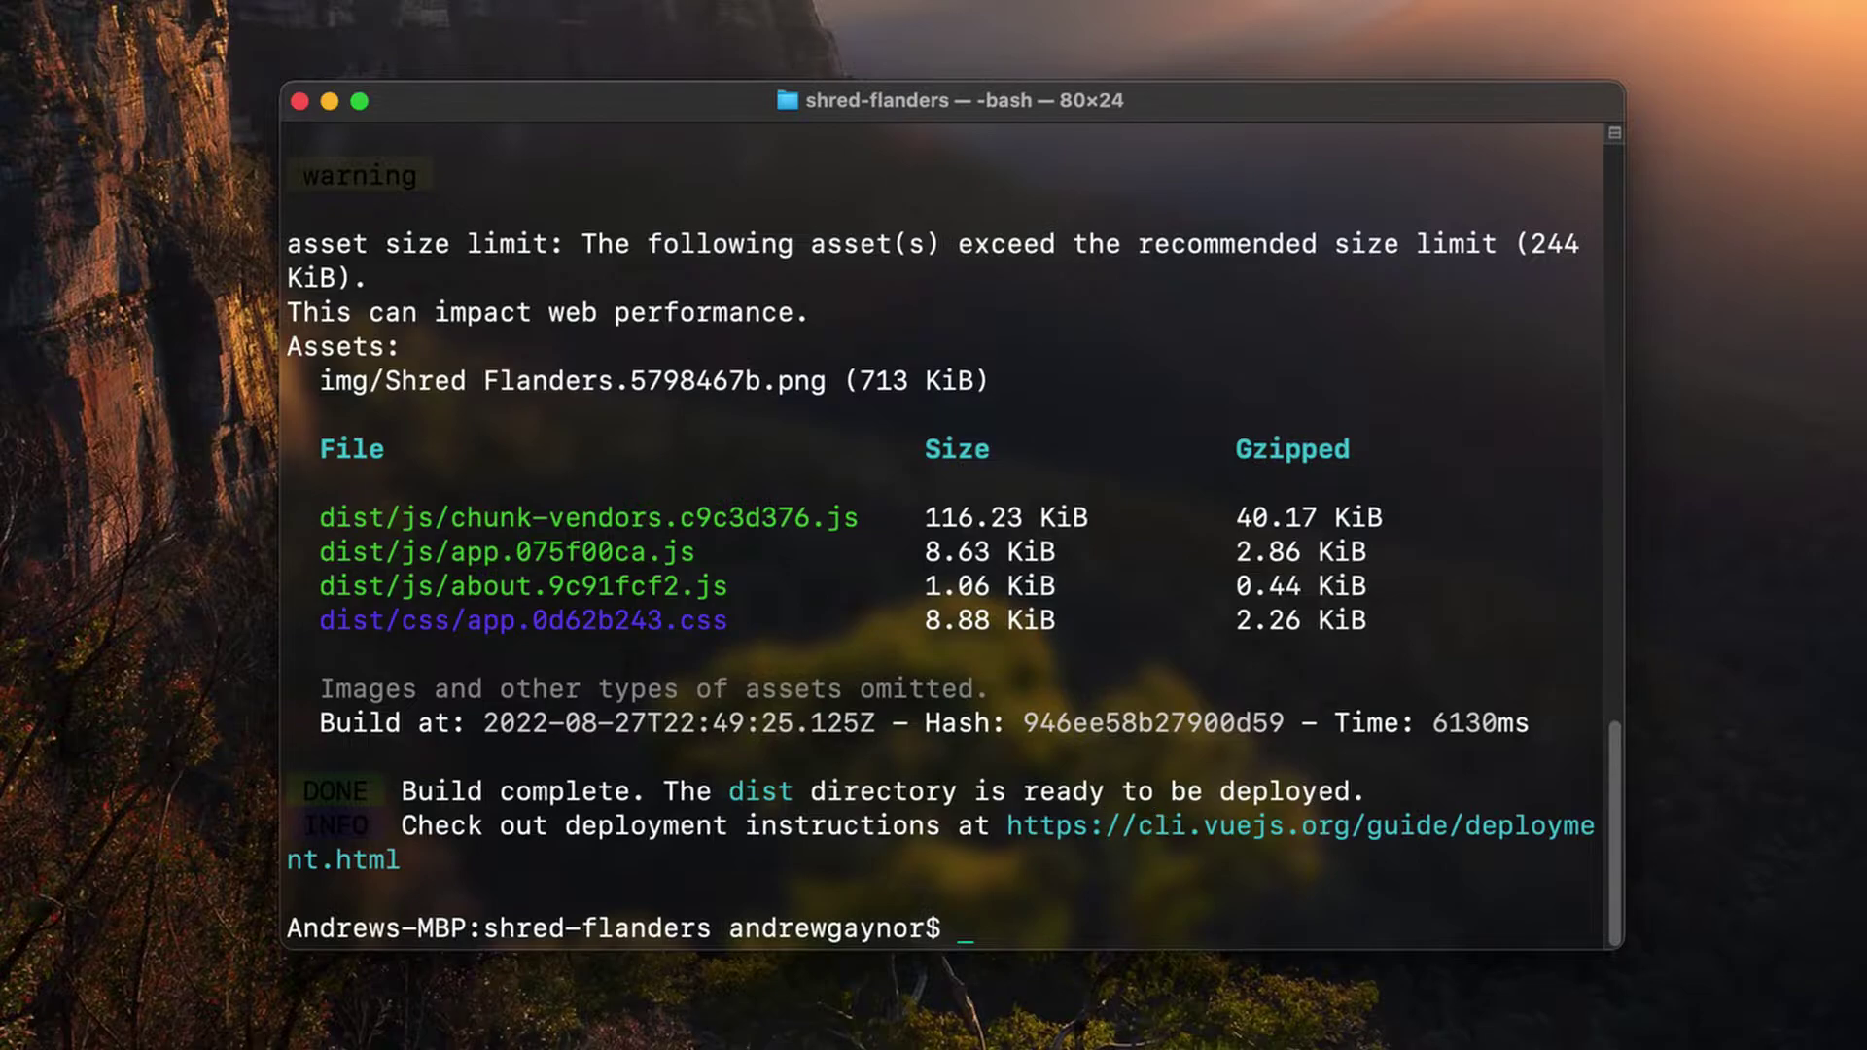
# Browse in Finder to Code > shred-flanders and look inside the dist folder
pyautogui.press('super+Tab')
pyautogui.click(207, 319)
pyautogui.scroll(5, 760, 470)
pyautogui.scroll(-4, 599, 438)
pyautogui.click(550, 587)
pyautogui.doubleClick(550, 587)
pyautogui.doubleClick(463, 194)
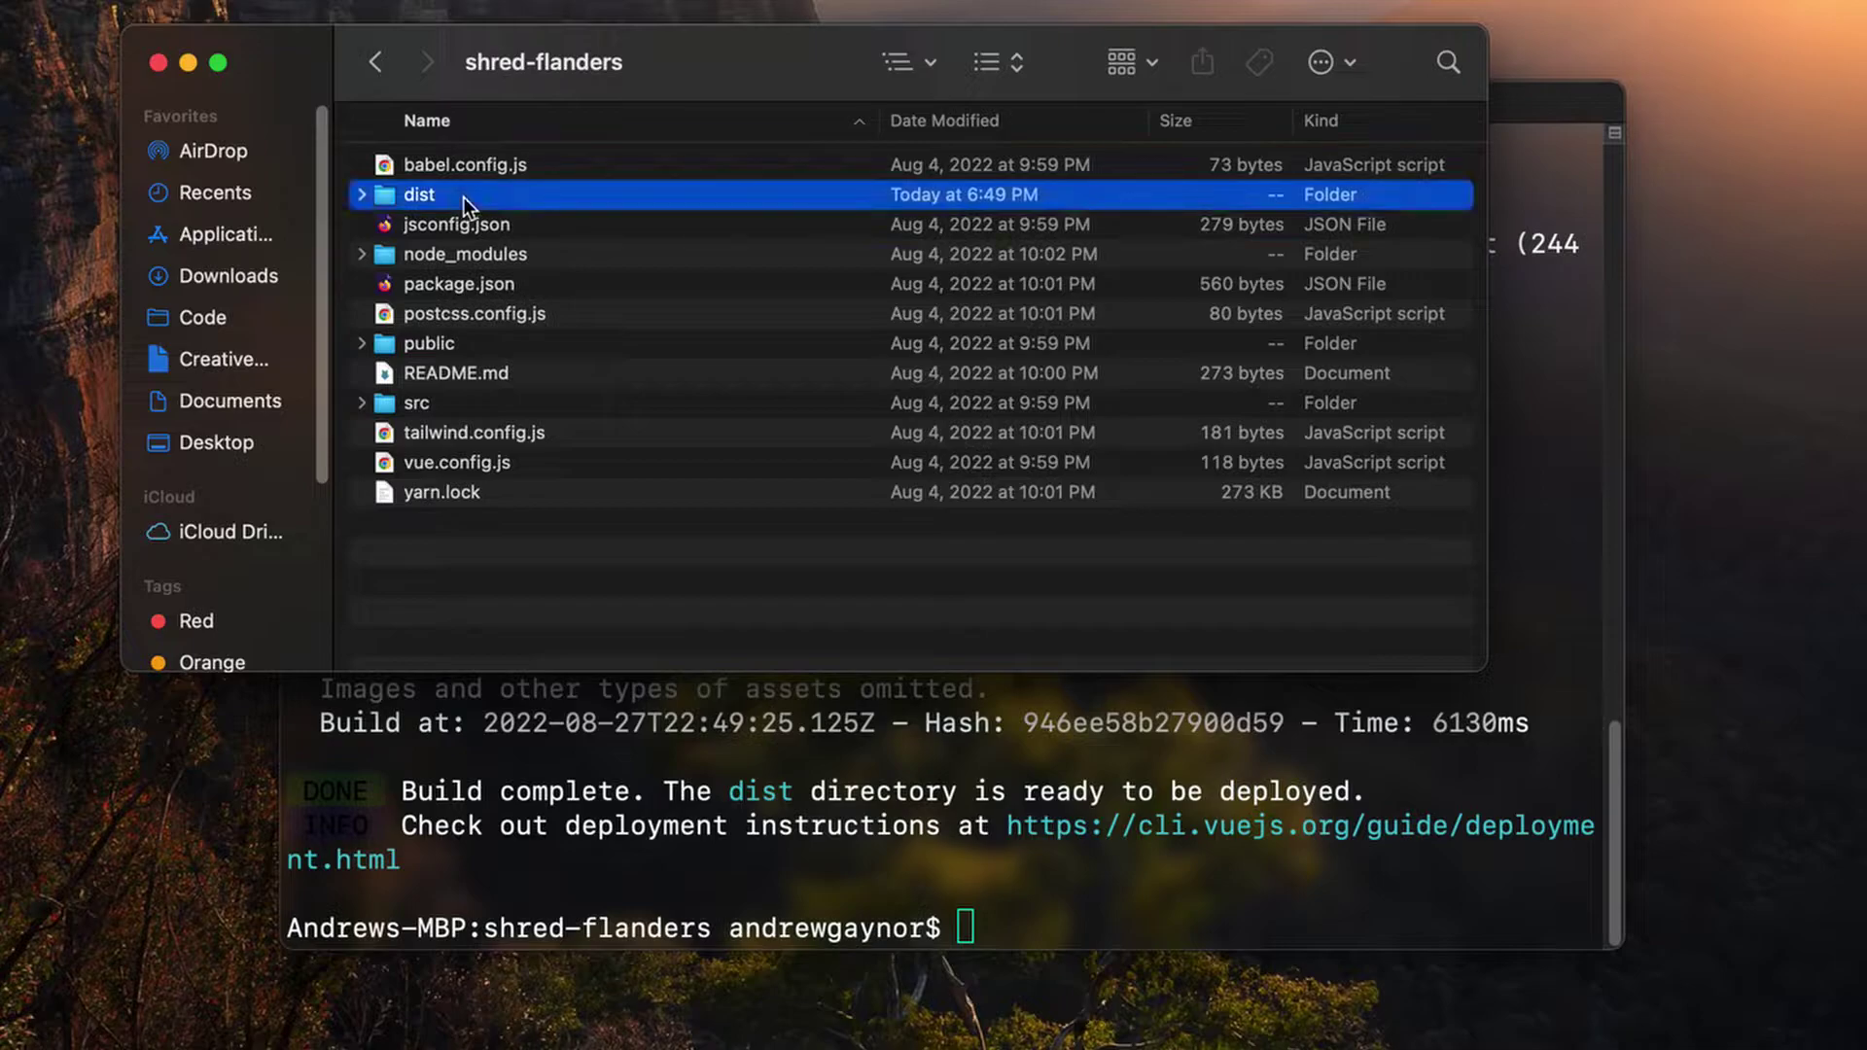
# Compress the dist folder into dist.zip
pyautogui.click(375, 62)
pyautogui.rightClick(449, 194)
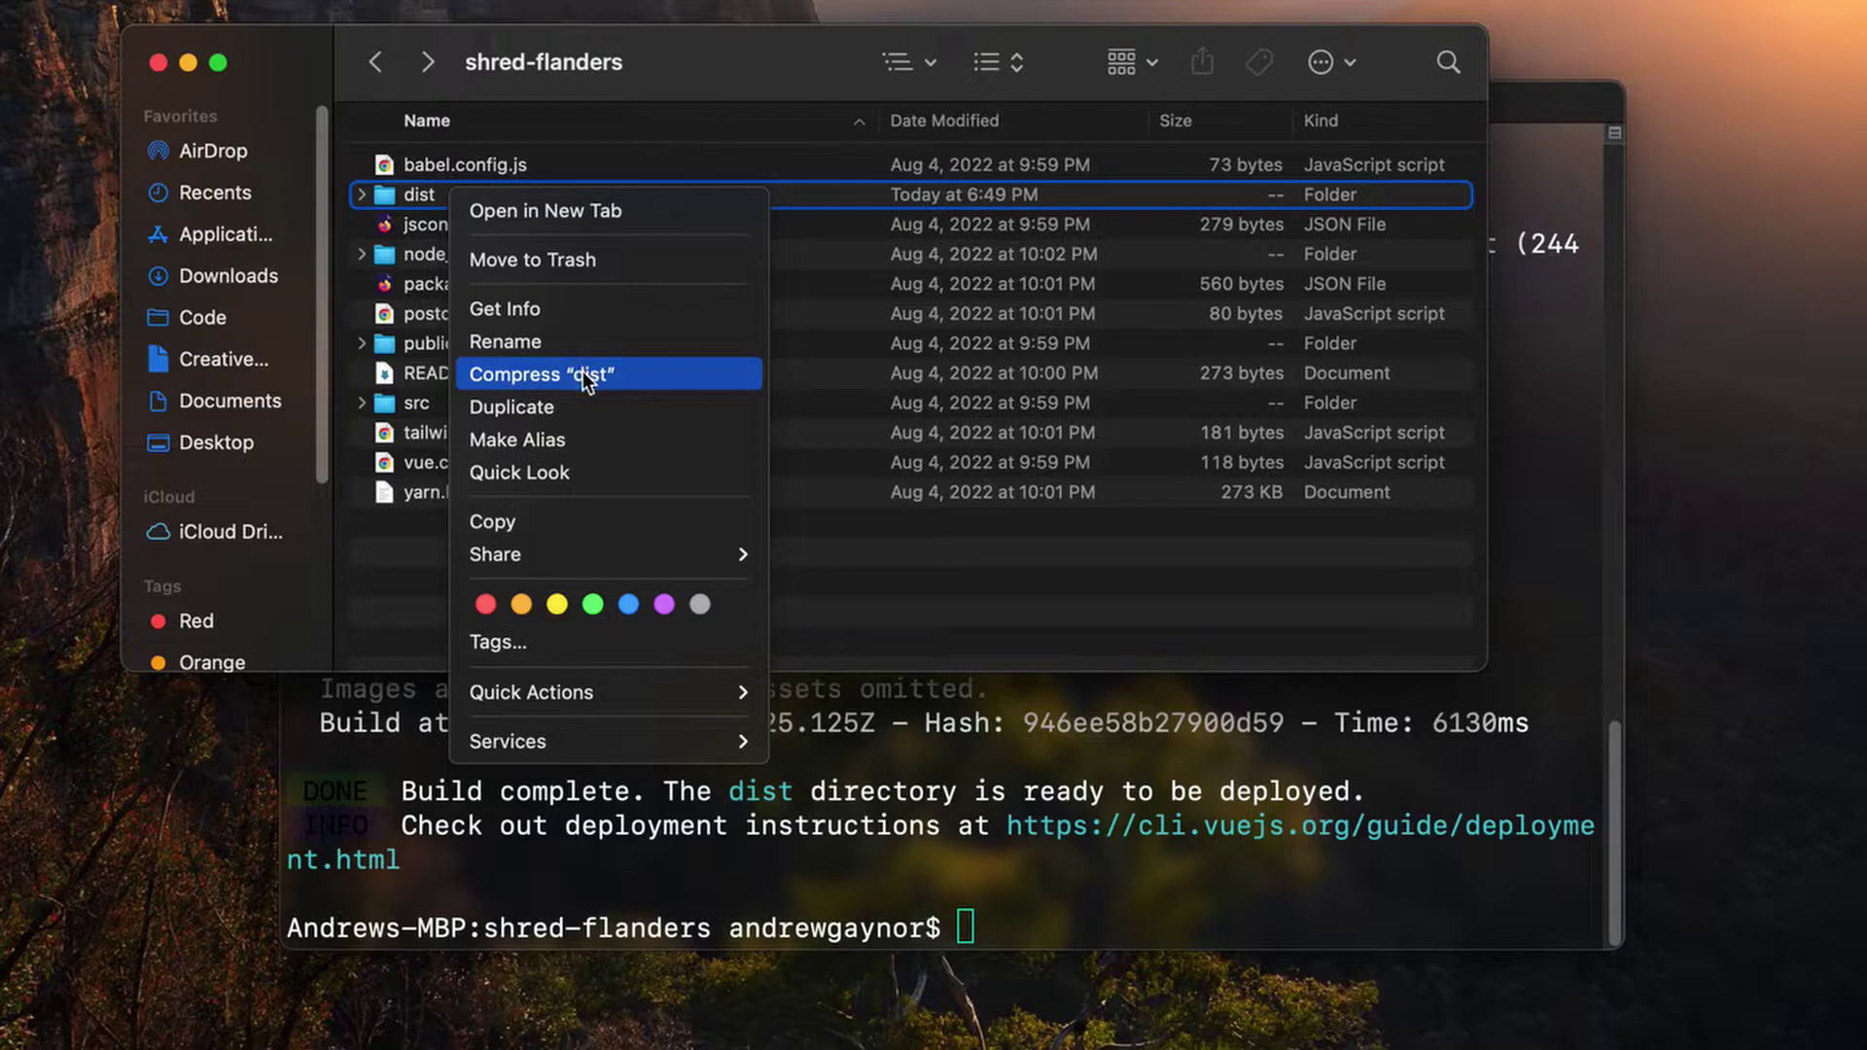
pyautogui.click(583, 375)
# Close Finder, open the hosting account's File Manager and enter public_html
pyautogui.click(157, 63)
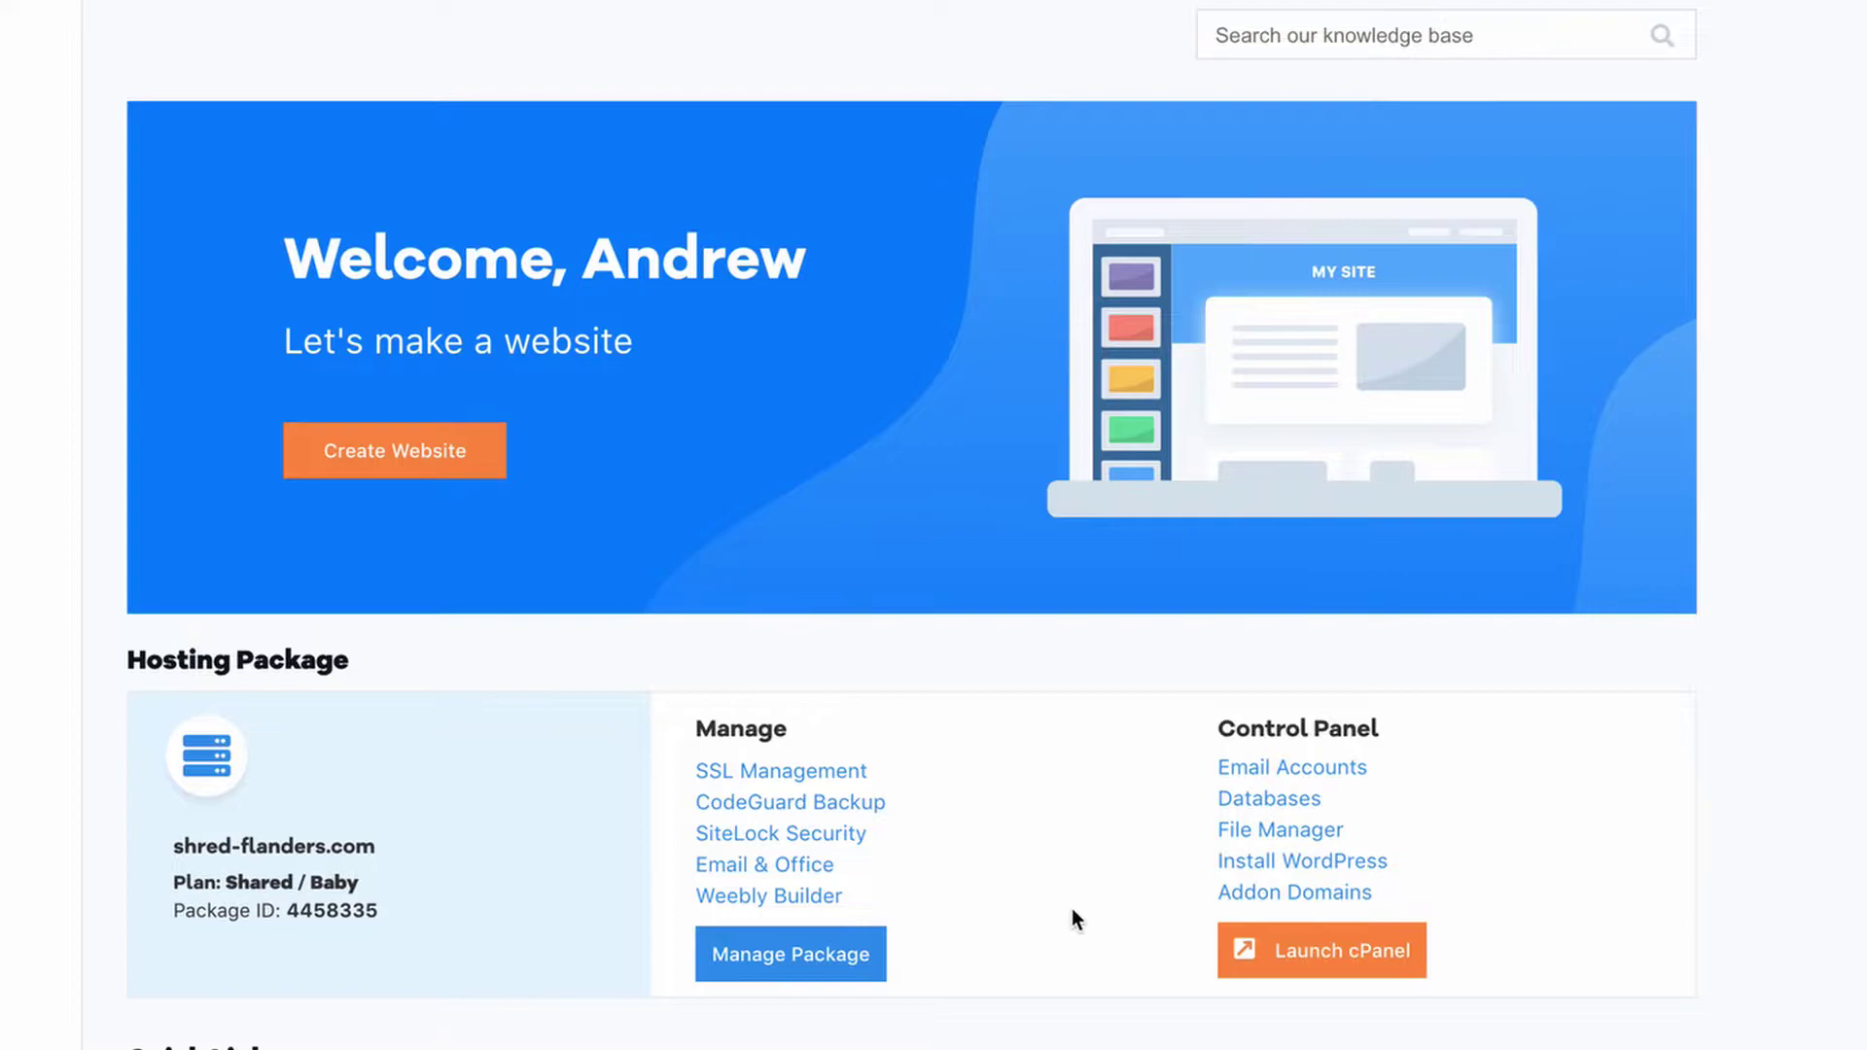
pyautogui.click(1253, 834)
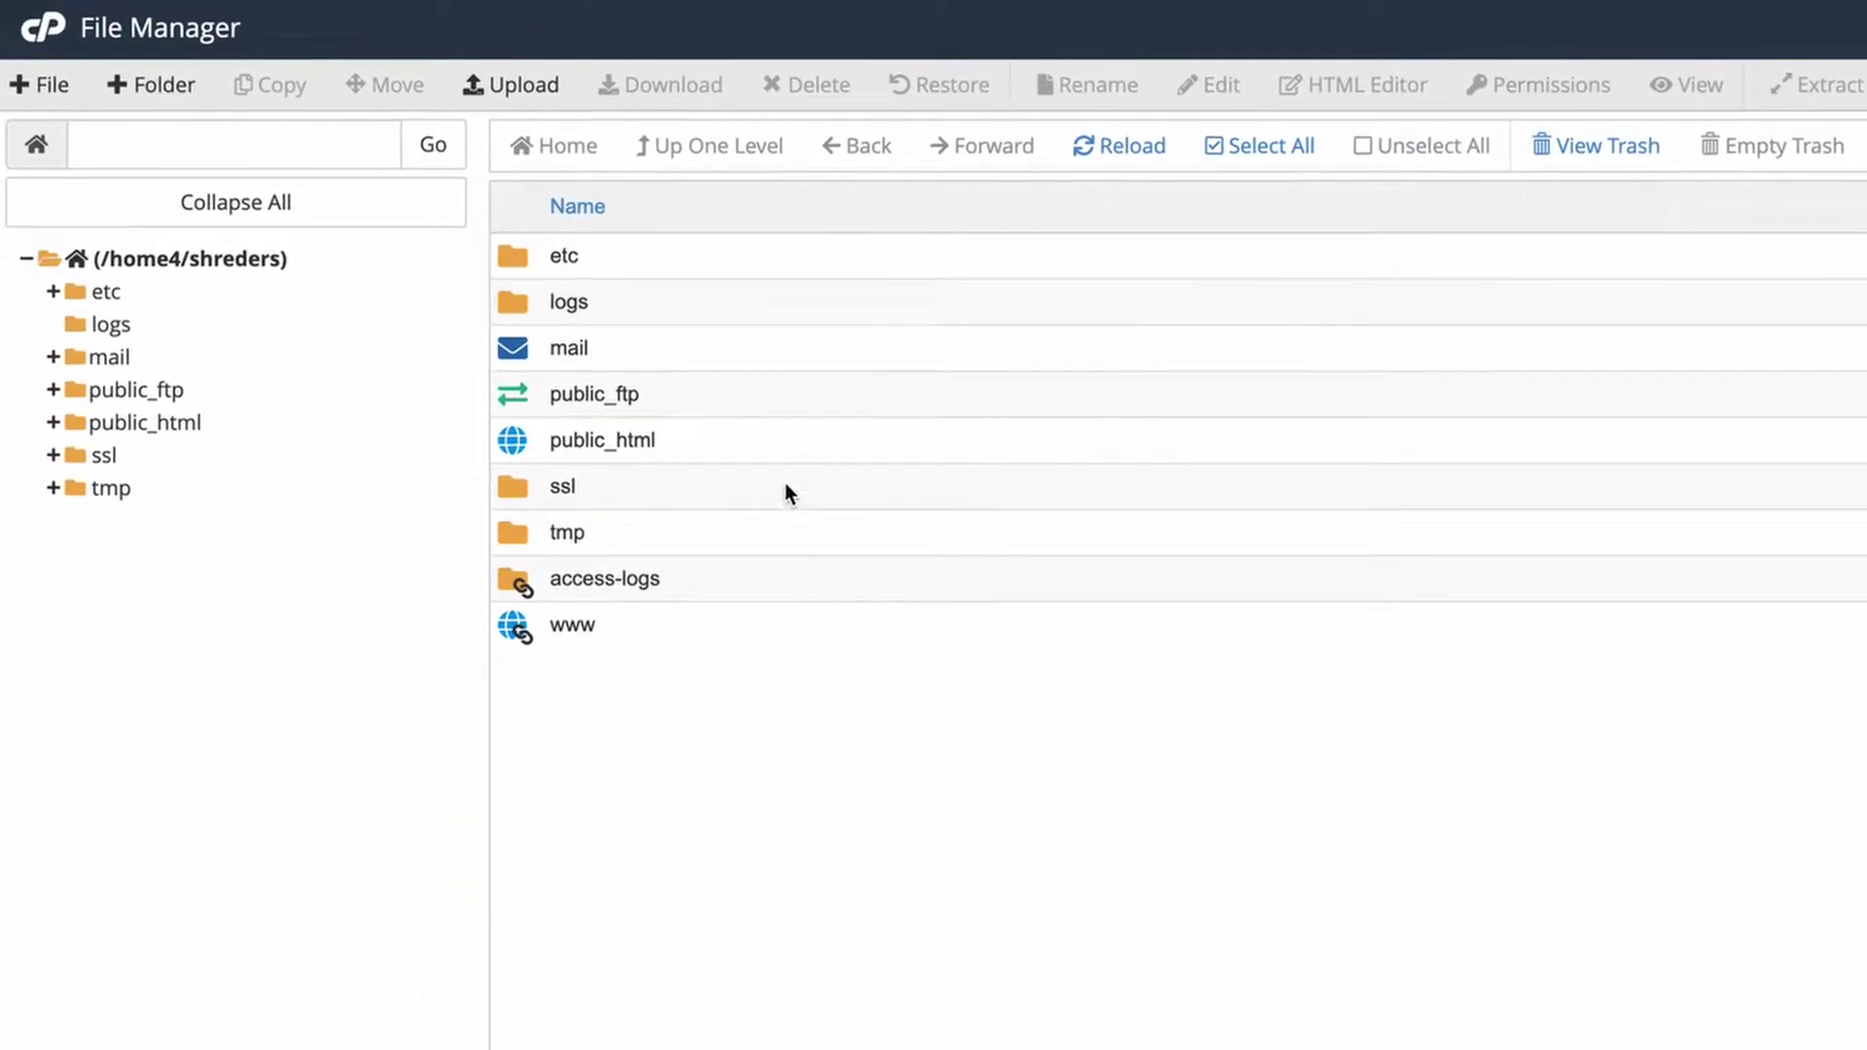
pyautogui.doubleClick(792, 431)
# Delete the five items from cgi-bin through index.html in public_html
pyautogui.click(807, 304)
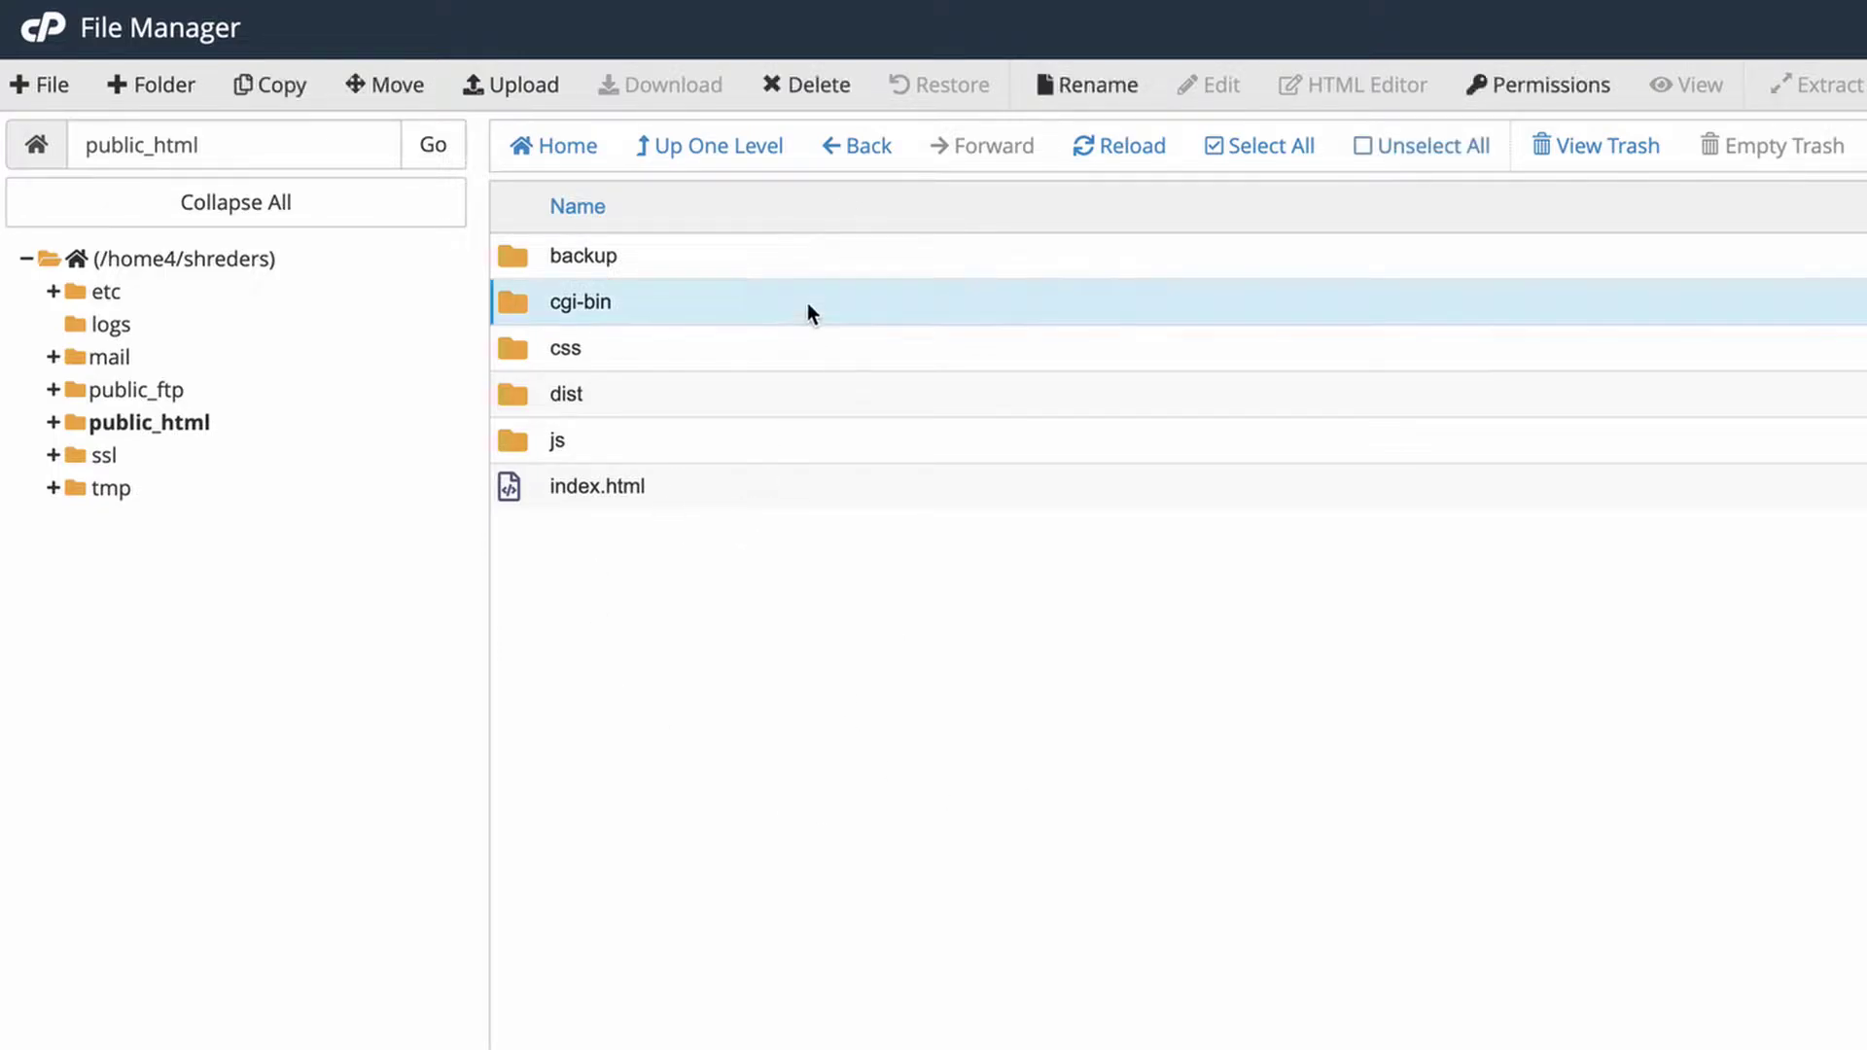
pyautogui.keyDown('shift'); pyautogui.click(794, 488); pyautogui.keyUp('shift')
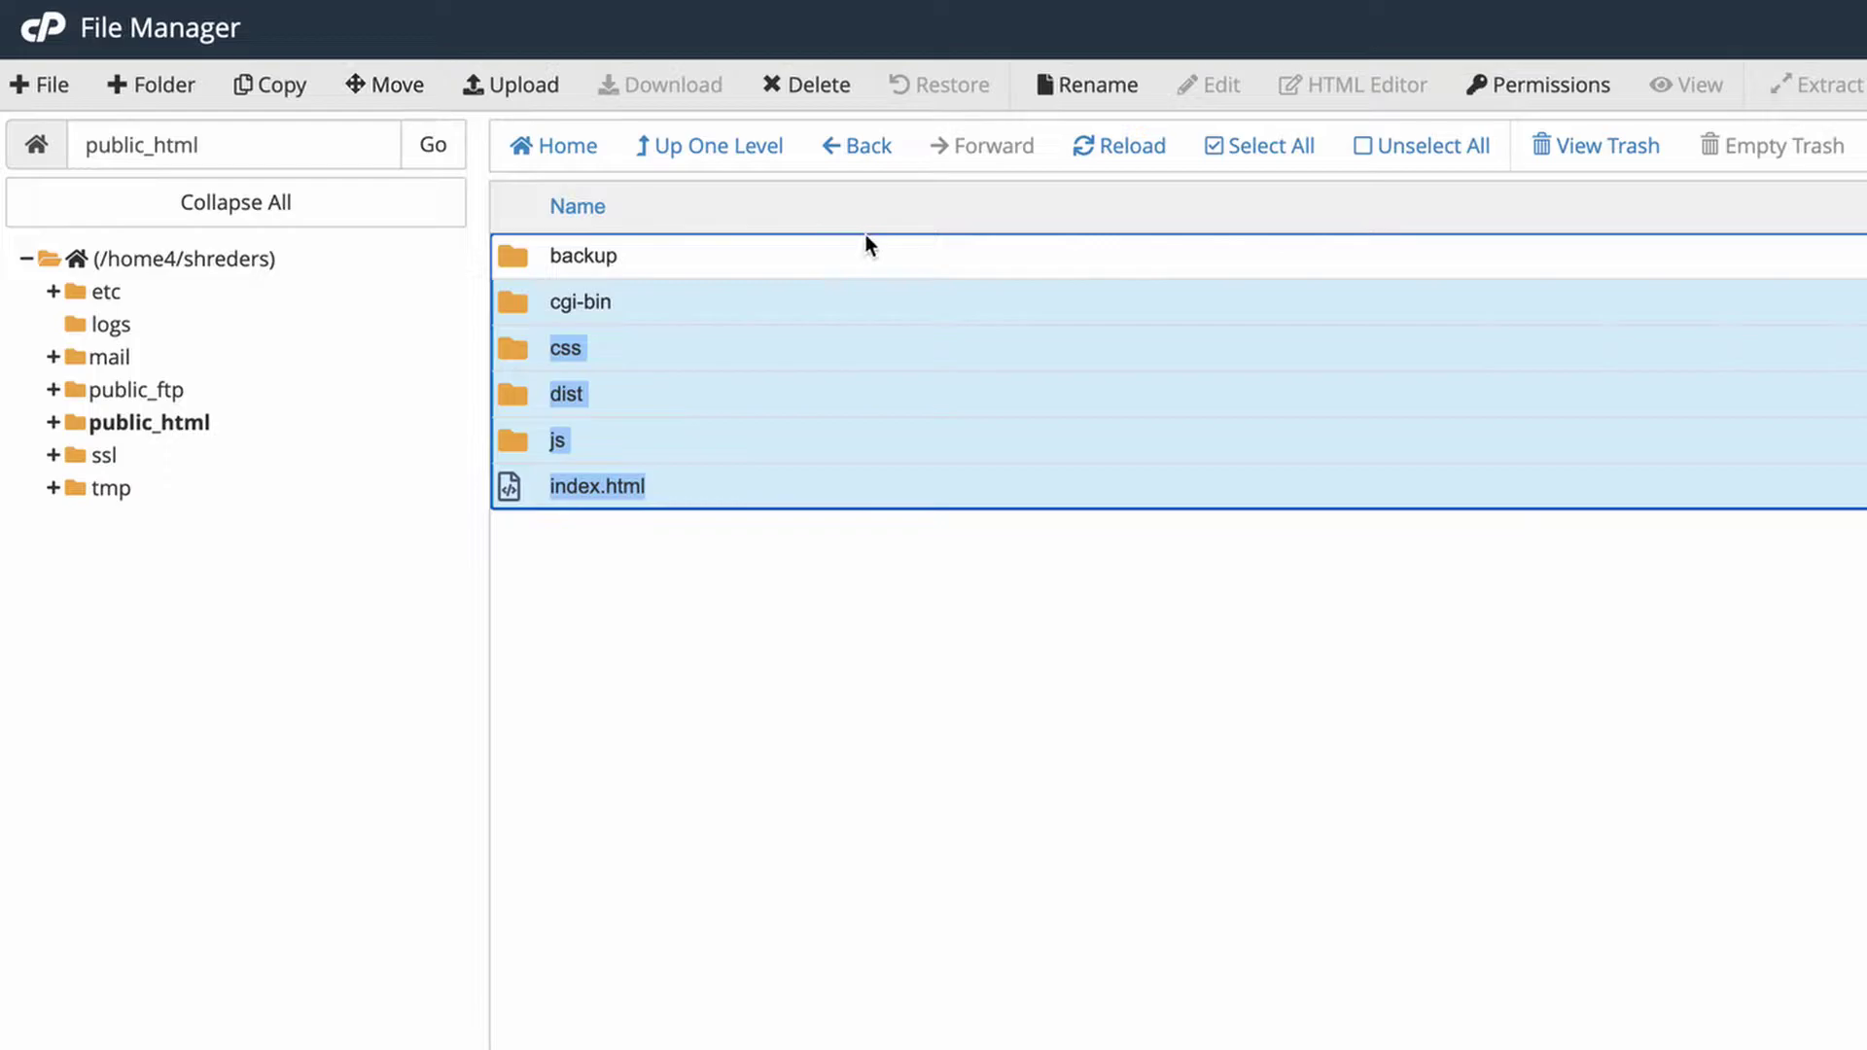
pyautogui.click(811, 77)
pyautogui.click(1692, 844)
# Check the backup folder's contents, then navigate back into public_html
pyautogui.doubleClick(608, 257)
pyautogui.doubleClick(1052, 266)
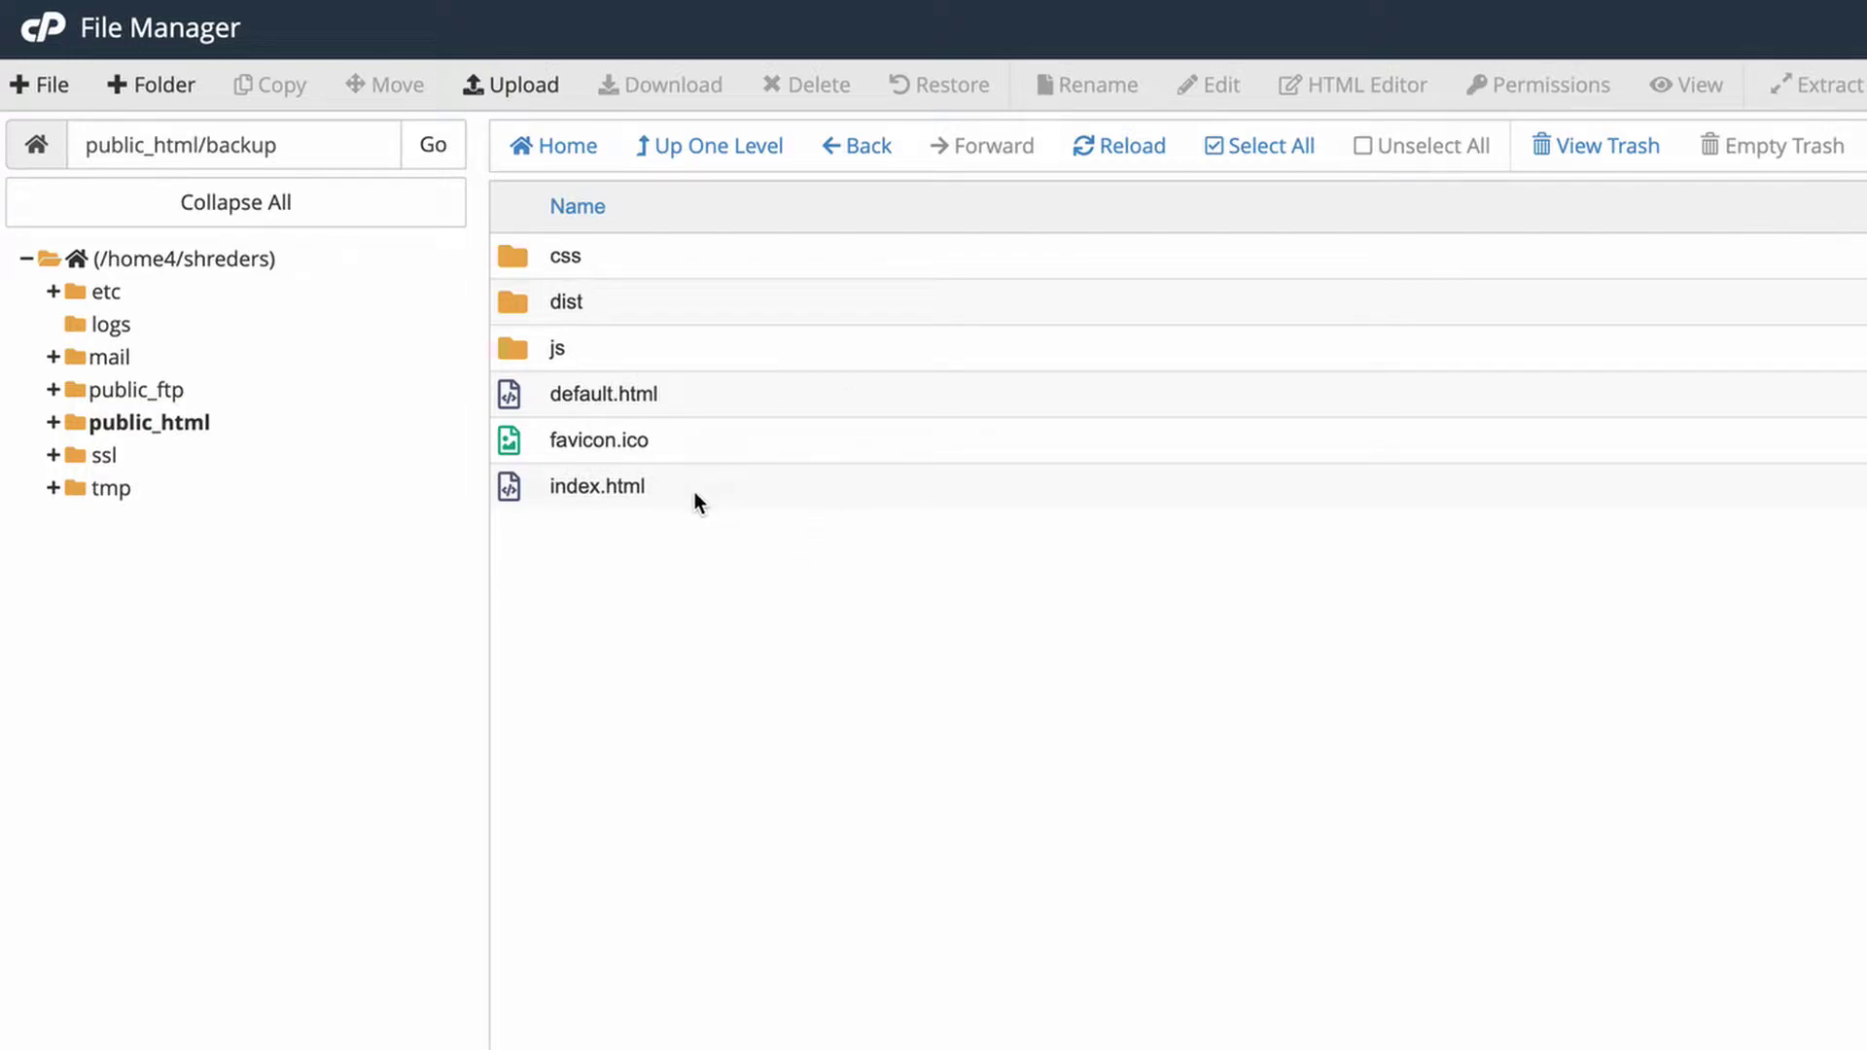
pyautogui.click(700, 149)
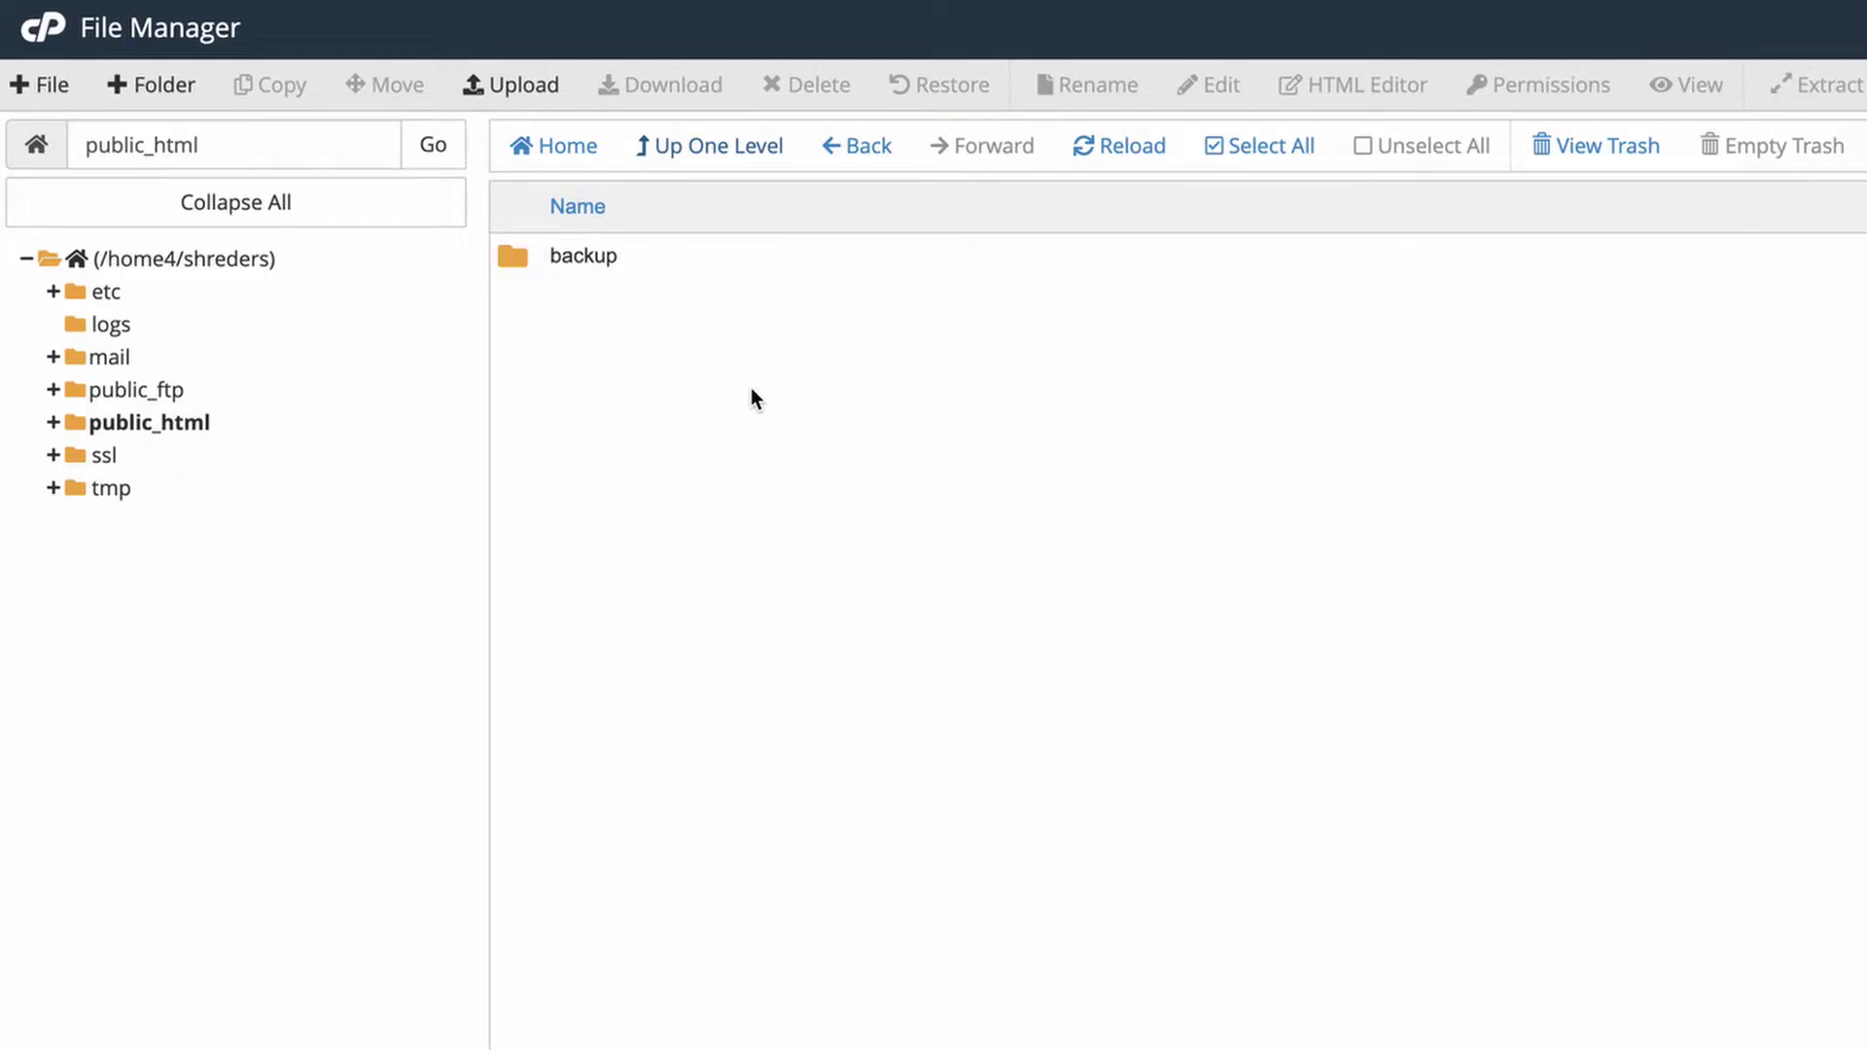
pyautogui.click(700, 146)
pyautogui.doubleClick(797, 451)
# Upload dist.zip from Code > shred-flanders into public_html
pyautogui.click(505, 86)
pyautogui.click(1437, 521)
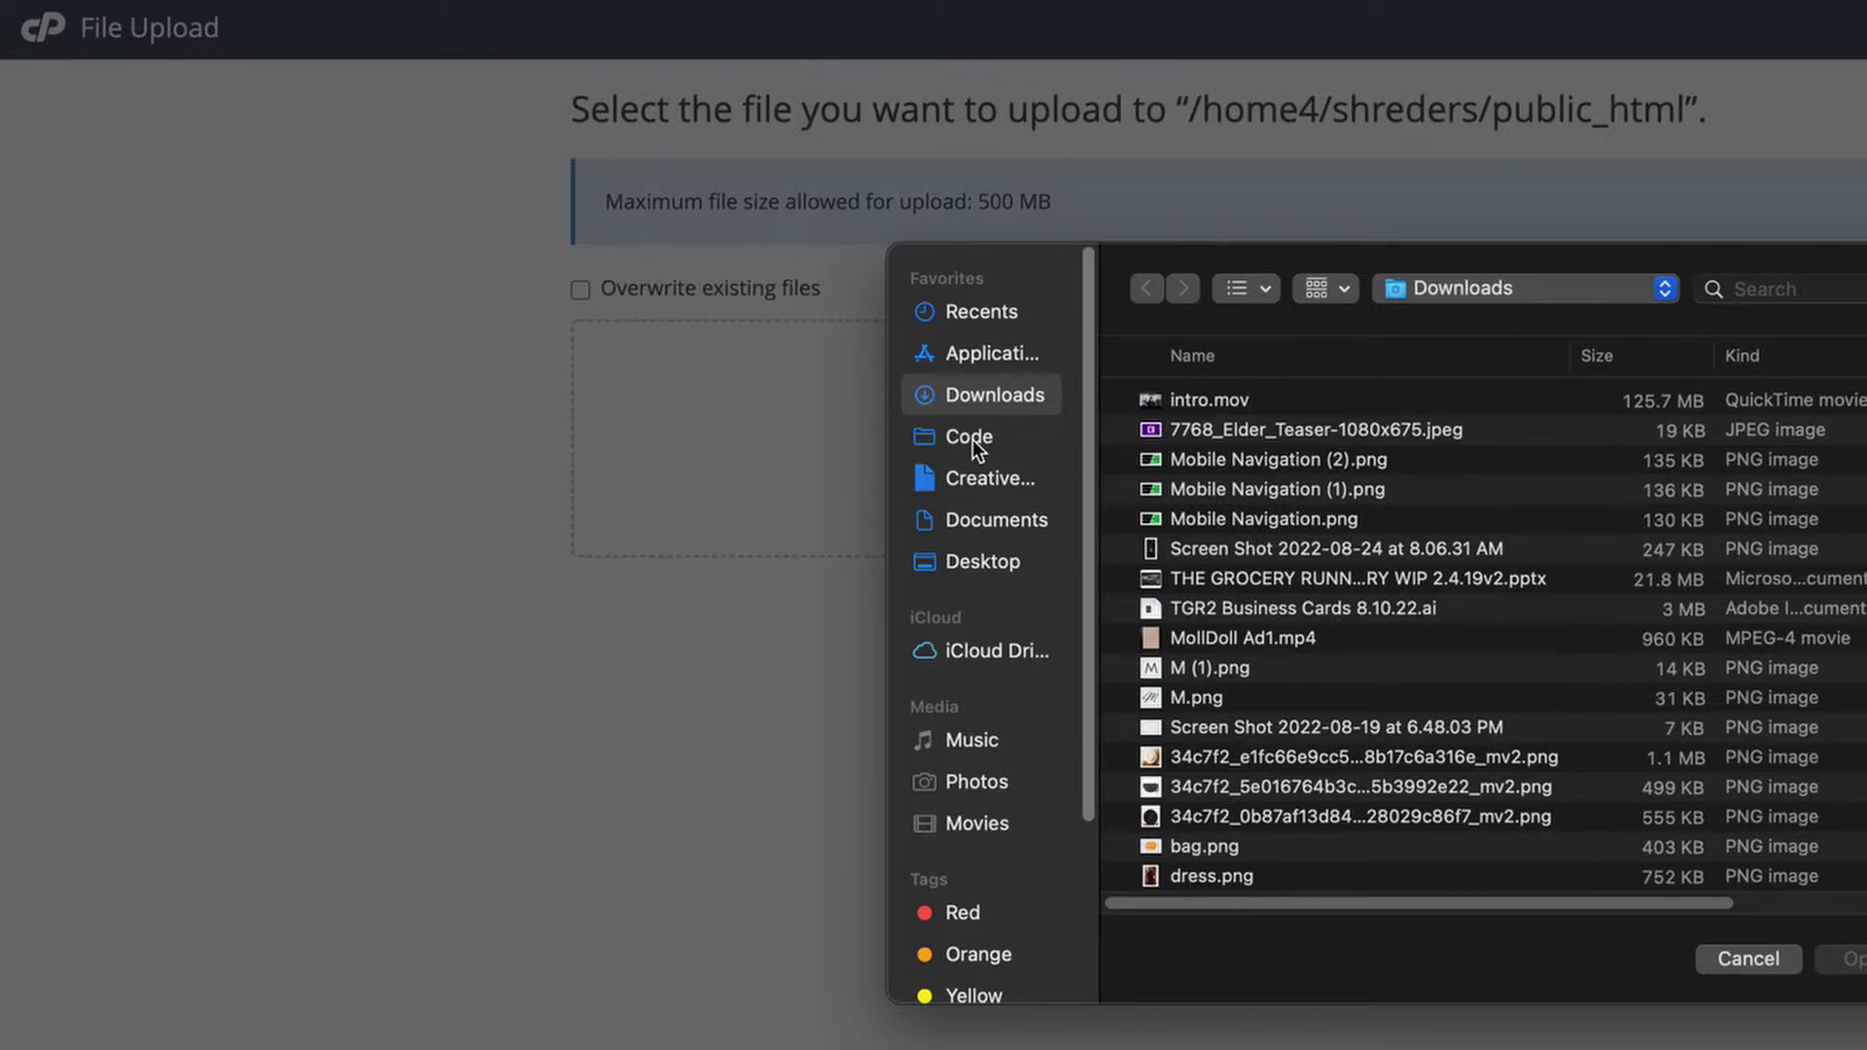
pyautogui.click(971, 438)
pyautogui.doubleClick(1276, 399)
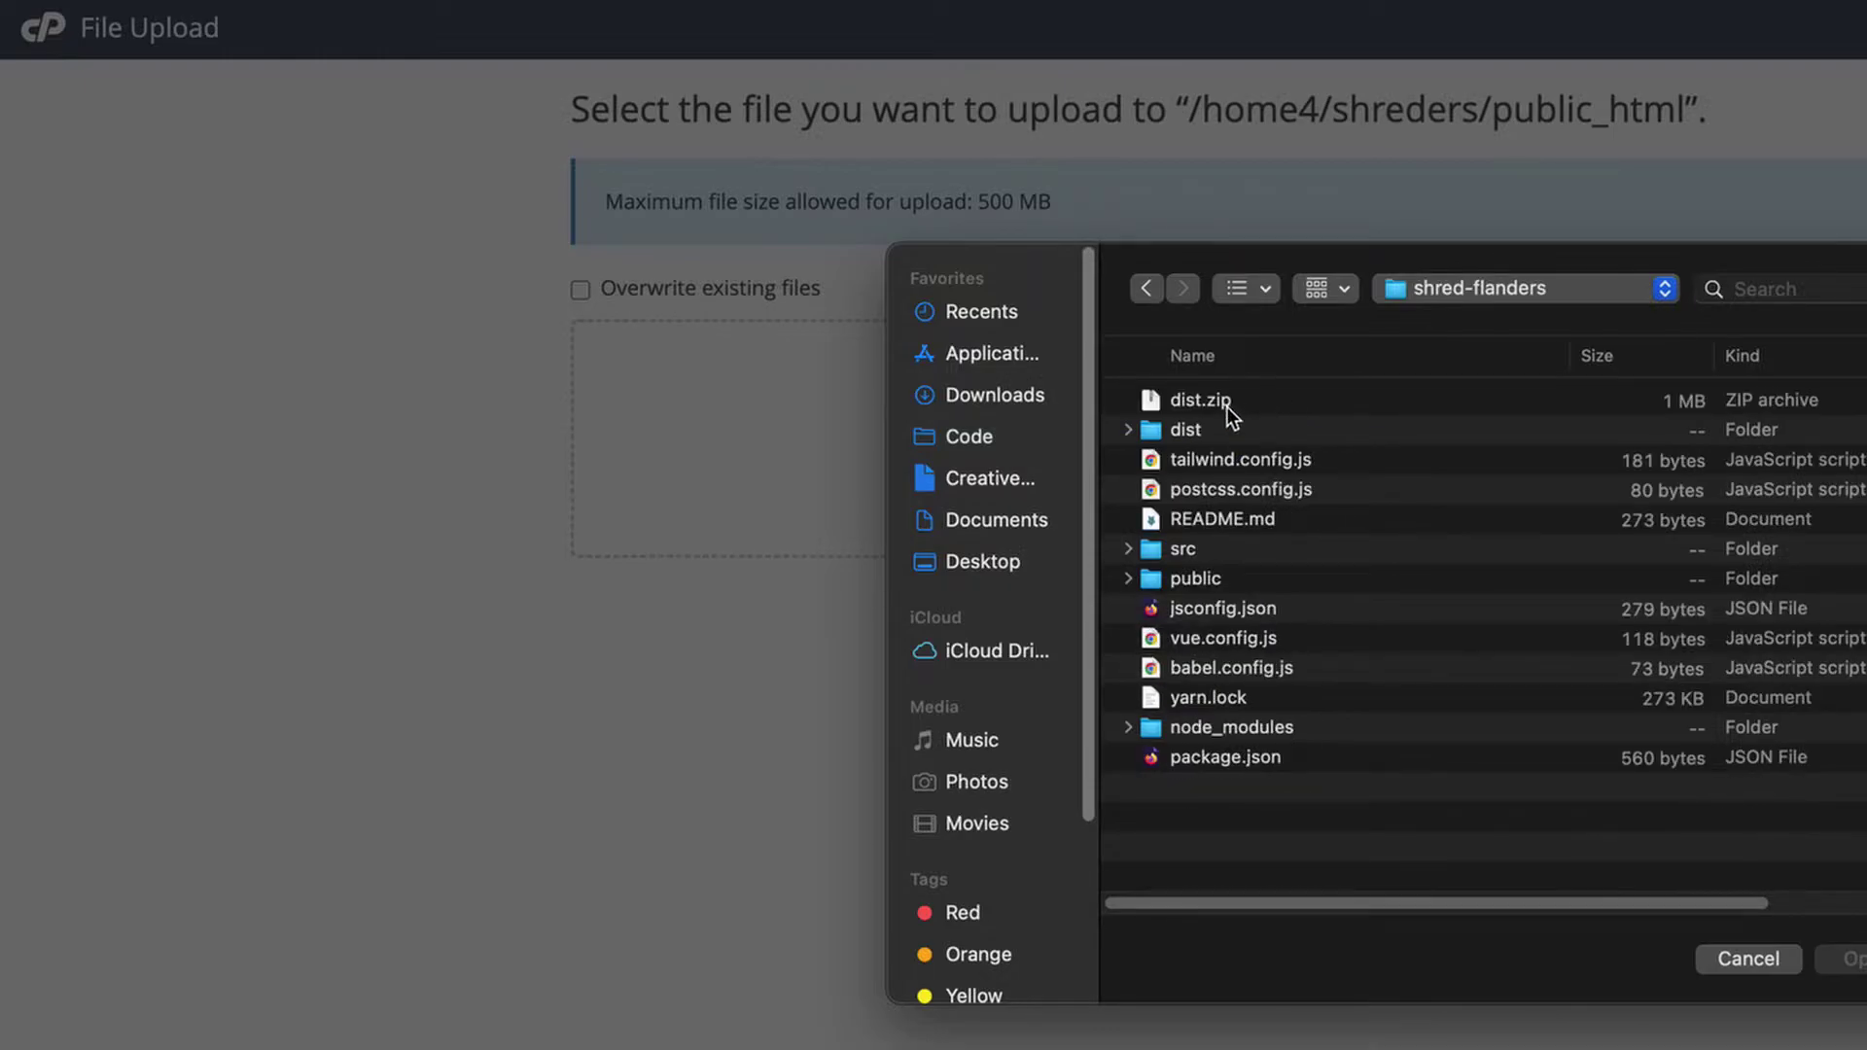
pyautogui.doubleClick(1268, 397)
# Extract dist.zip into public_html
pyautogui.click(1362, 779)
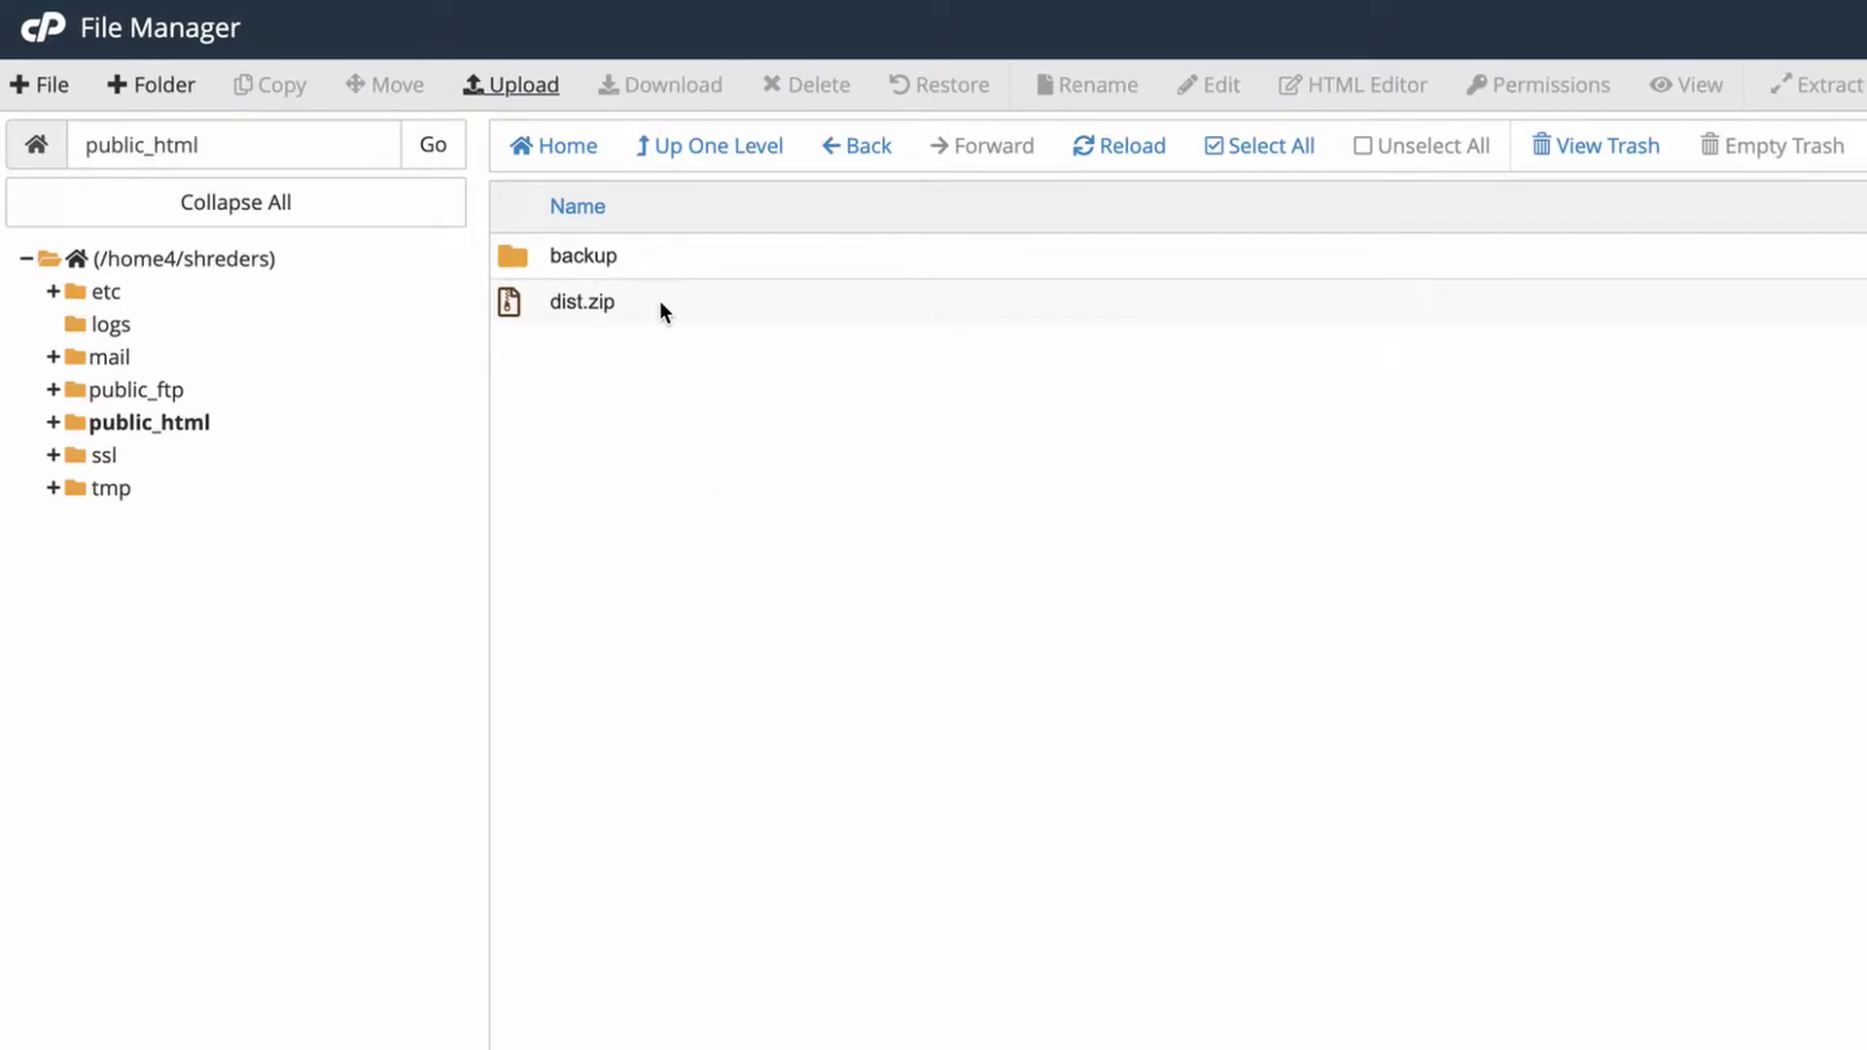
pyautogui.click(661, 309)
pyautogui.click(1803, 83)
pyautogui.click(1660, 858)
pyautogui.press('Escape')
# Delete the dist.zip archive
pyautogui.click(713, 347)
pyautogui.click(799, 82)
pyautogui.click(1690, 802)
# Move css, img, js, favicon.ico and index.html from dist up to /public_html
pyautogui.doubleClick(745, 301)
pyautogui.click(727, 256)
pyautogui.keyDown('shift'); pyautogui.click(774, 447); pyautogui.keyUp('shift')
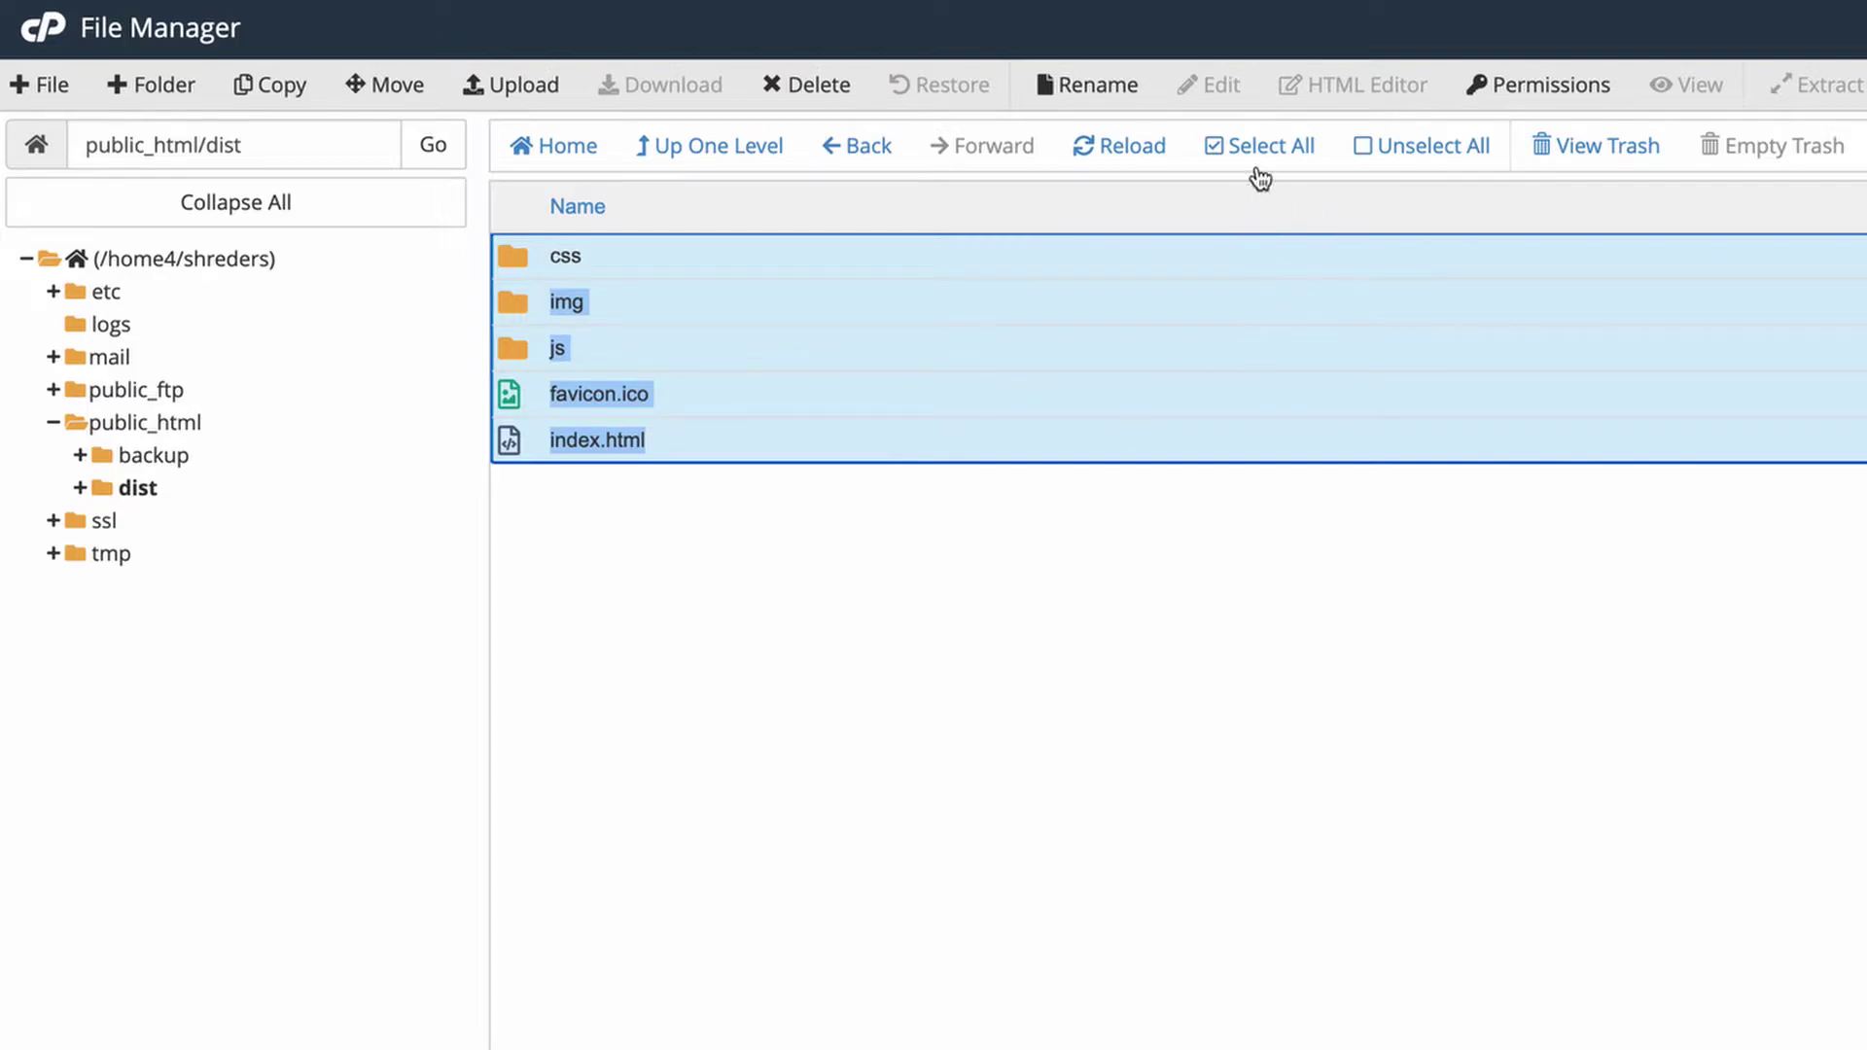
pyautogui.click(394, 89)
pyautogui.doubleClick(1300, 781)
pyautogui.press('BackSpace')
pyautogui.press('BackSpace')
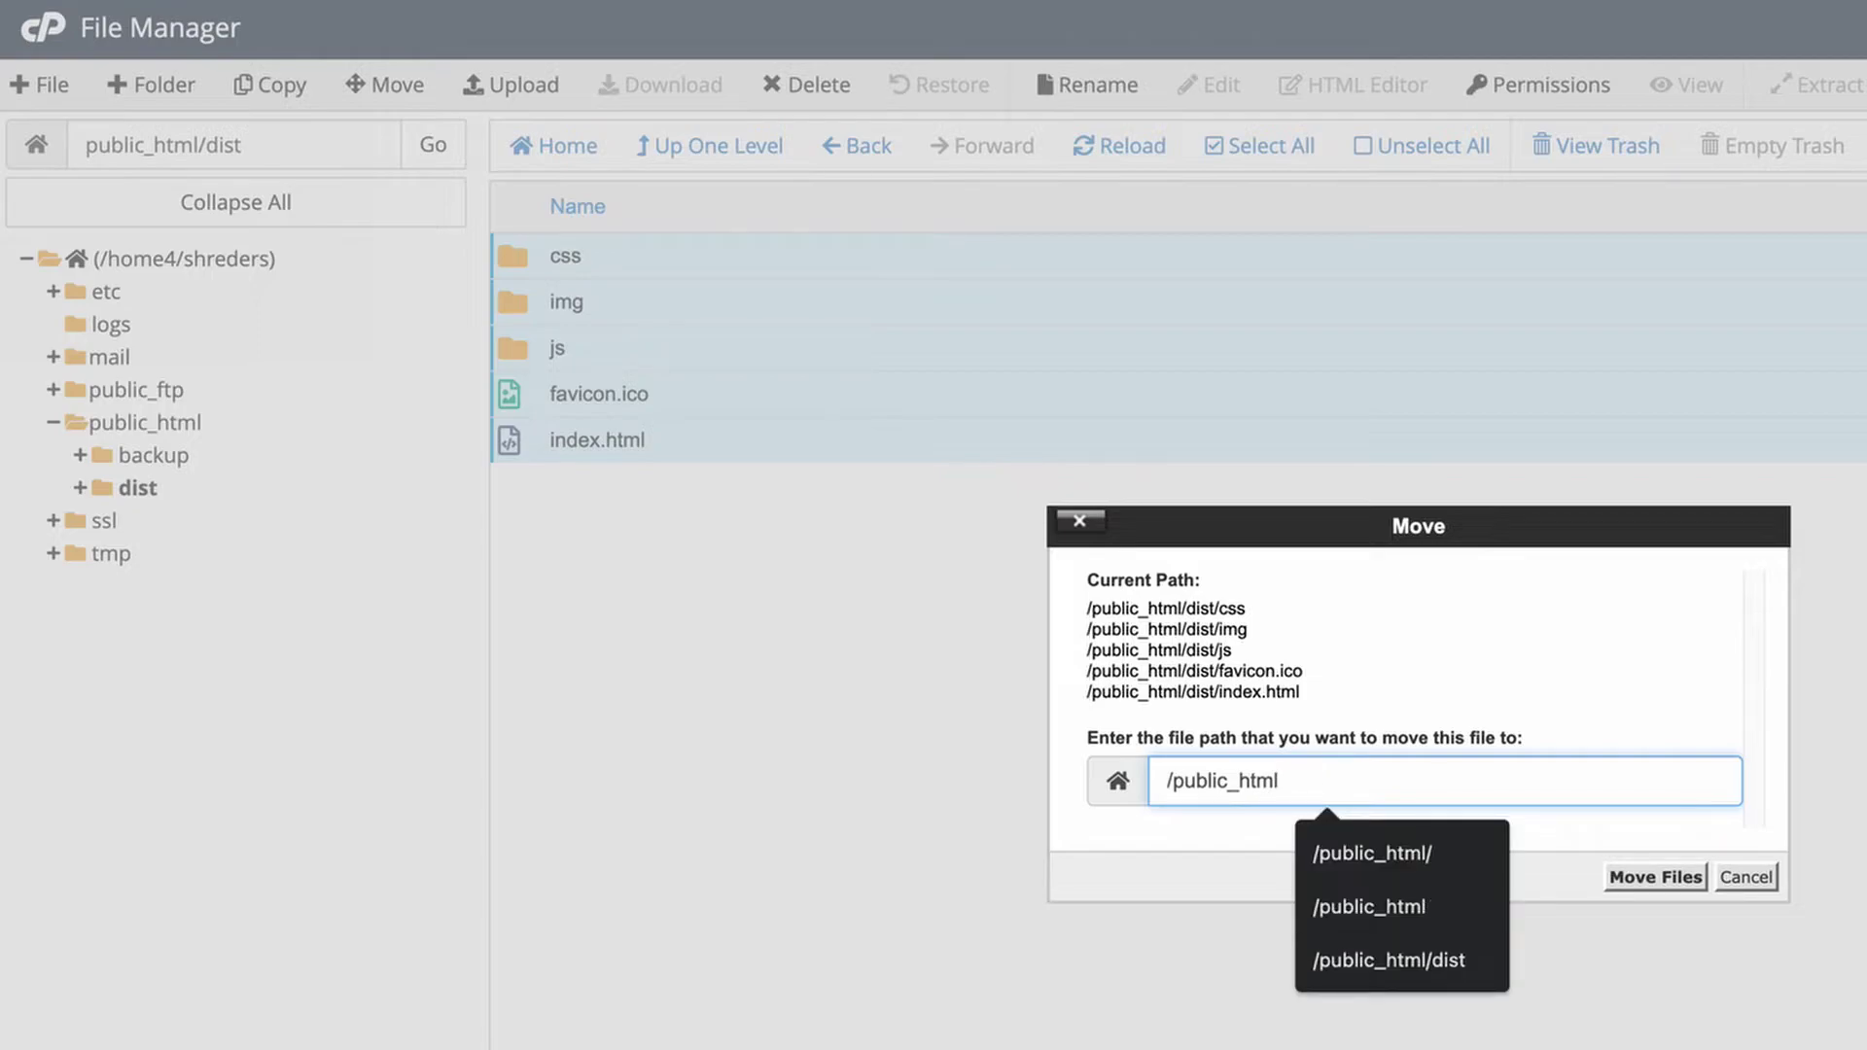
pyautogui.click(1656, 880)
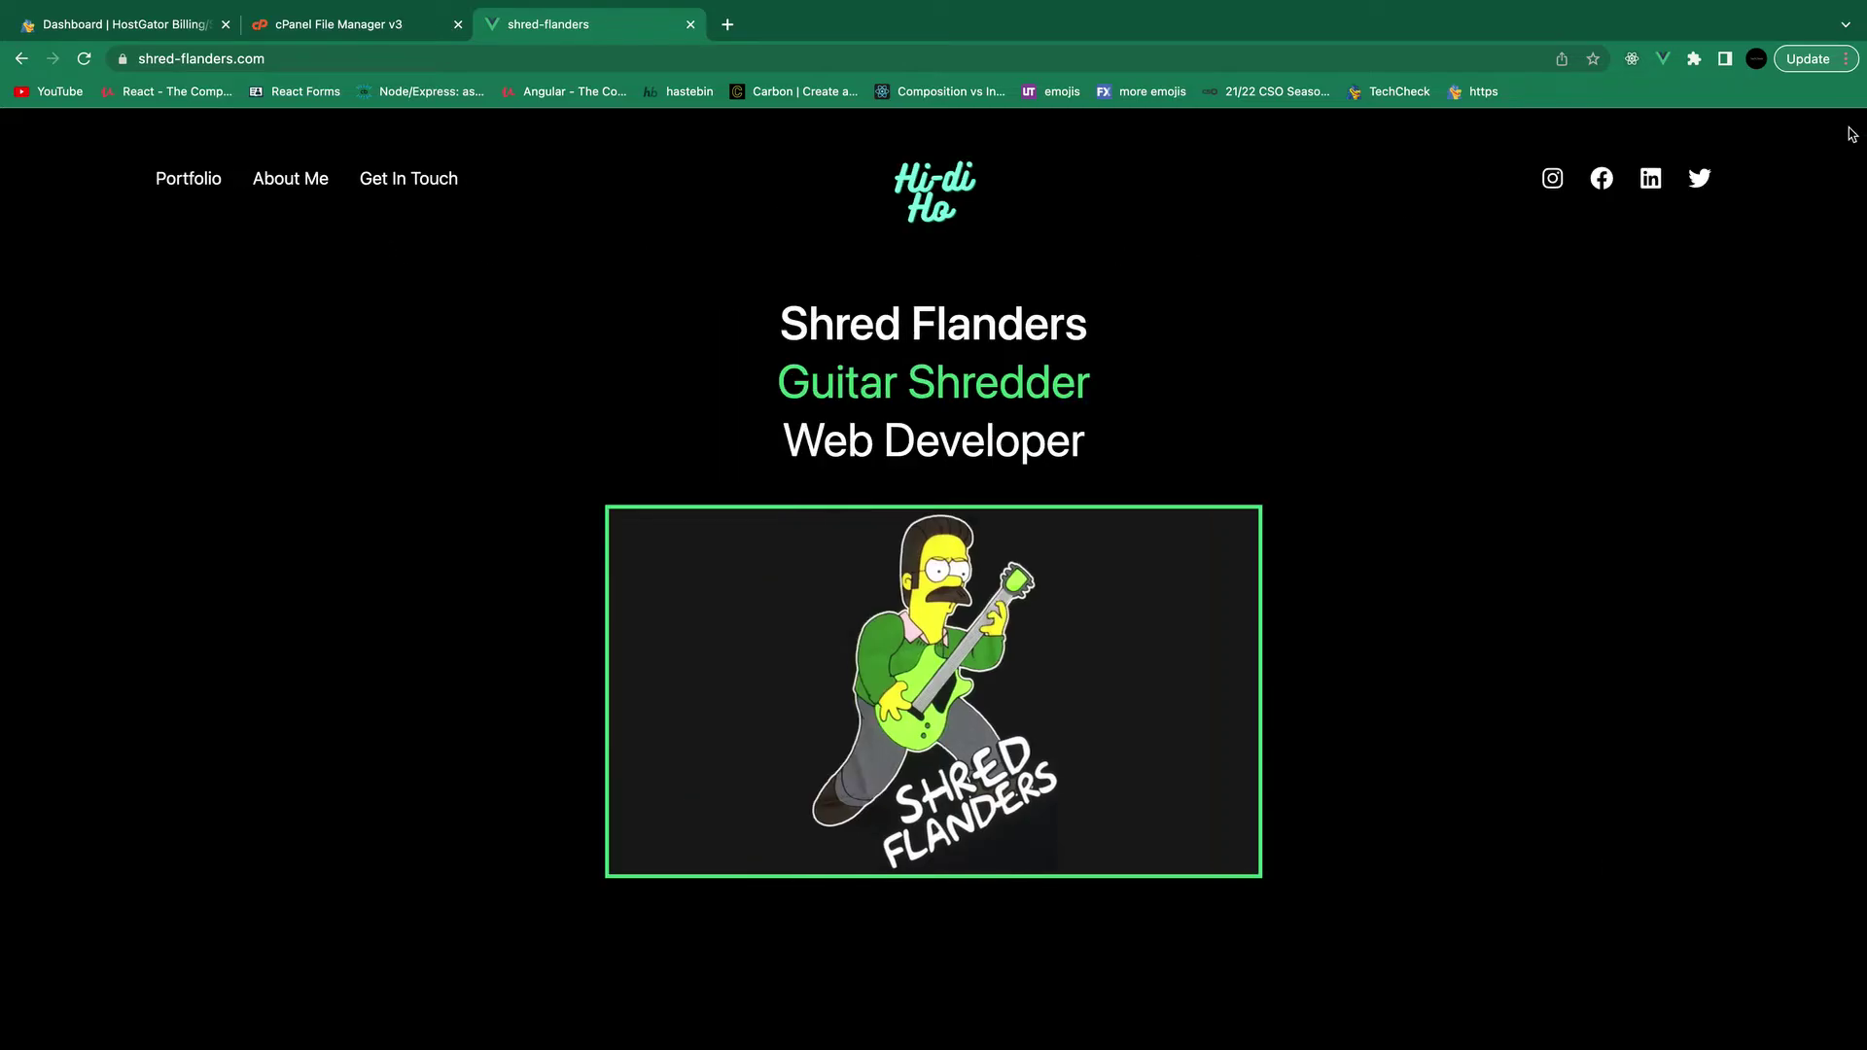
# Visit About Me and Get In Touch, then reload /contact to get a 404
pyautogui.click(299, 189)
pyautogui.click(422, 192)
pyautogui.click(84, 60)
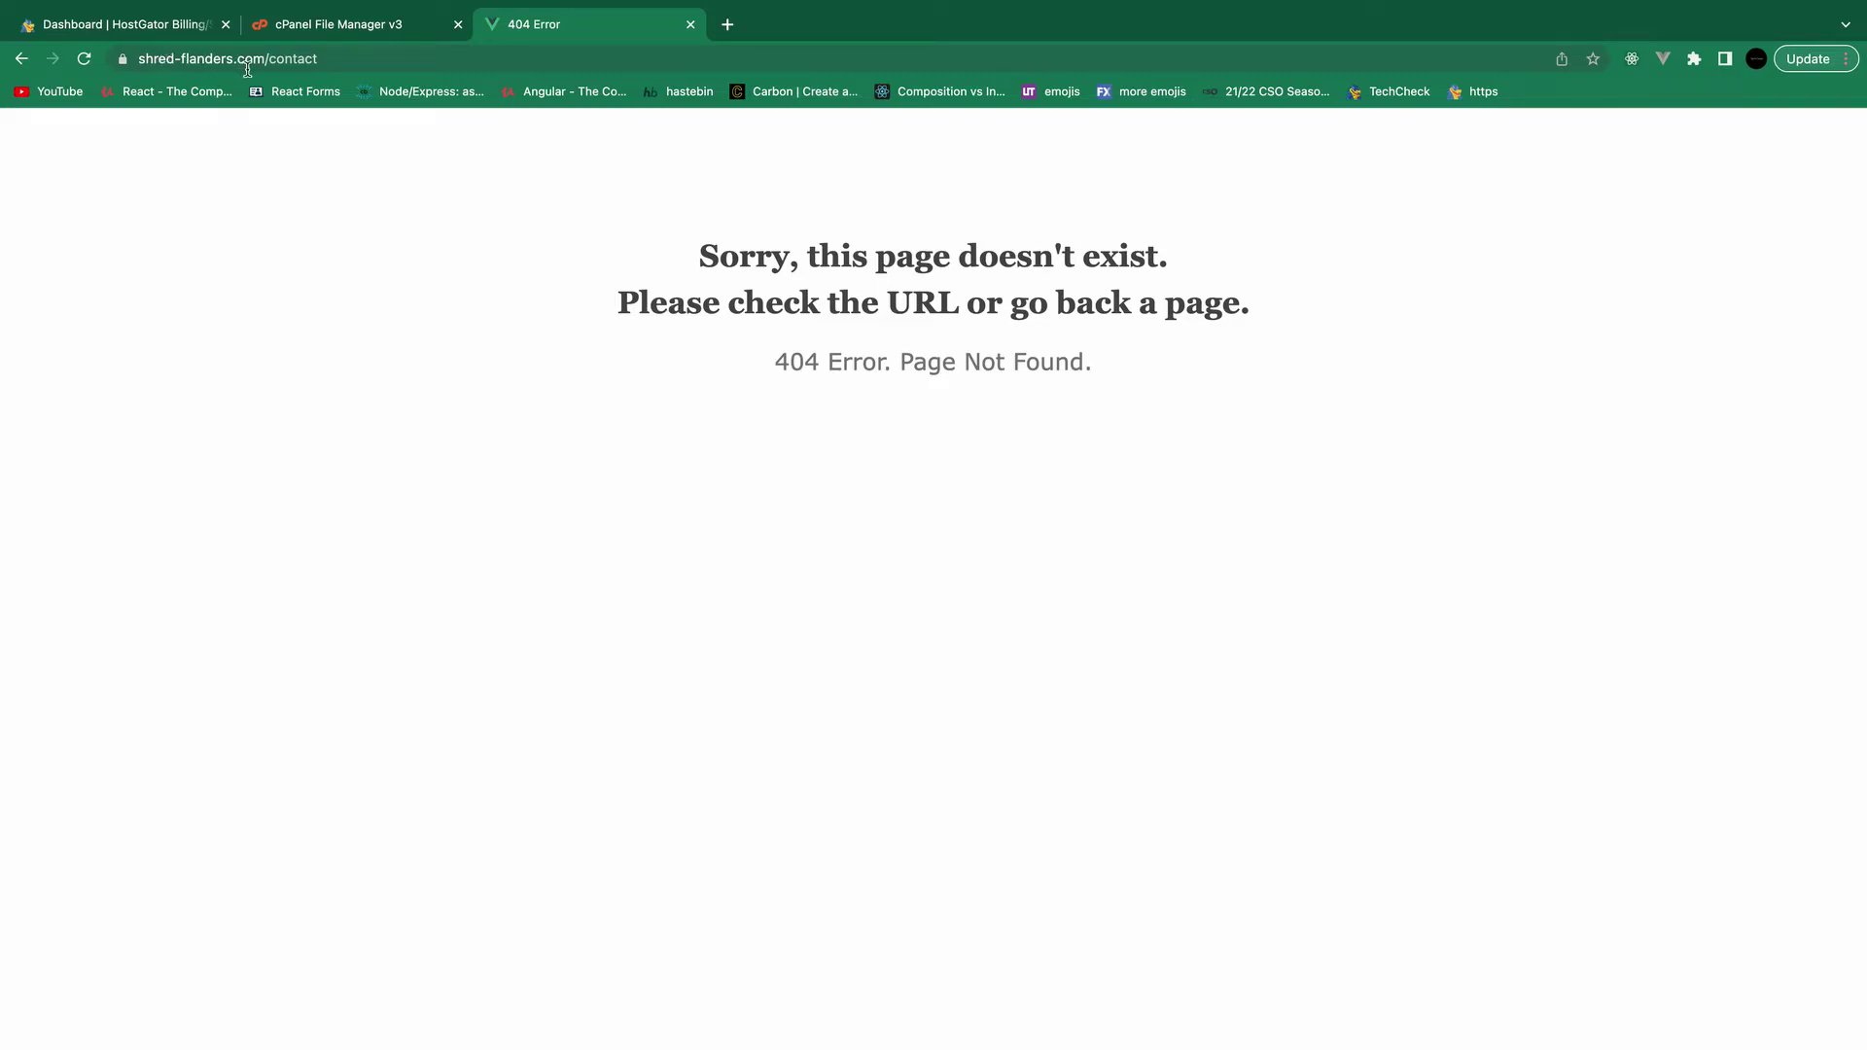
# Enable Show Hidden Files (dotfiles) in File Manager settings
pyautogui.click(366, 32)
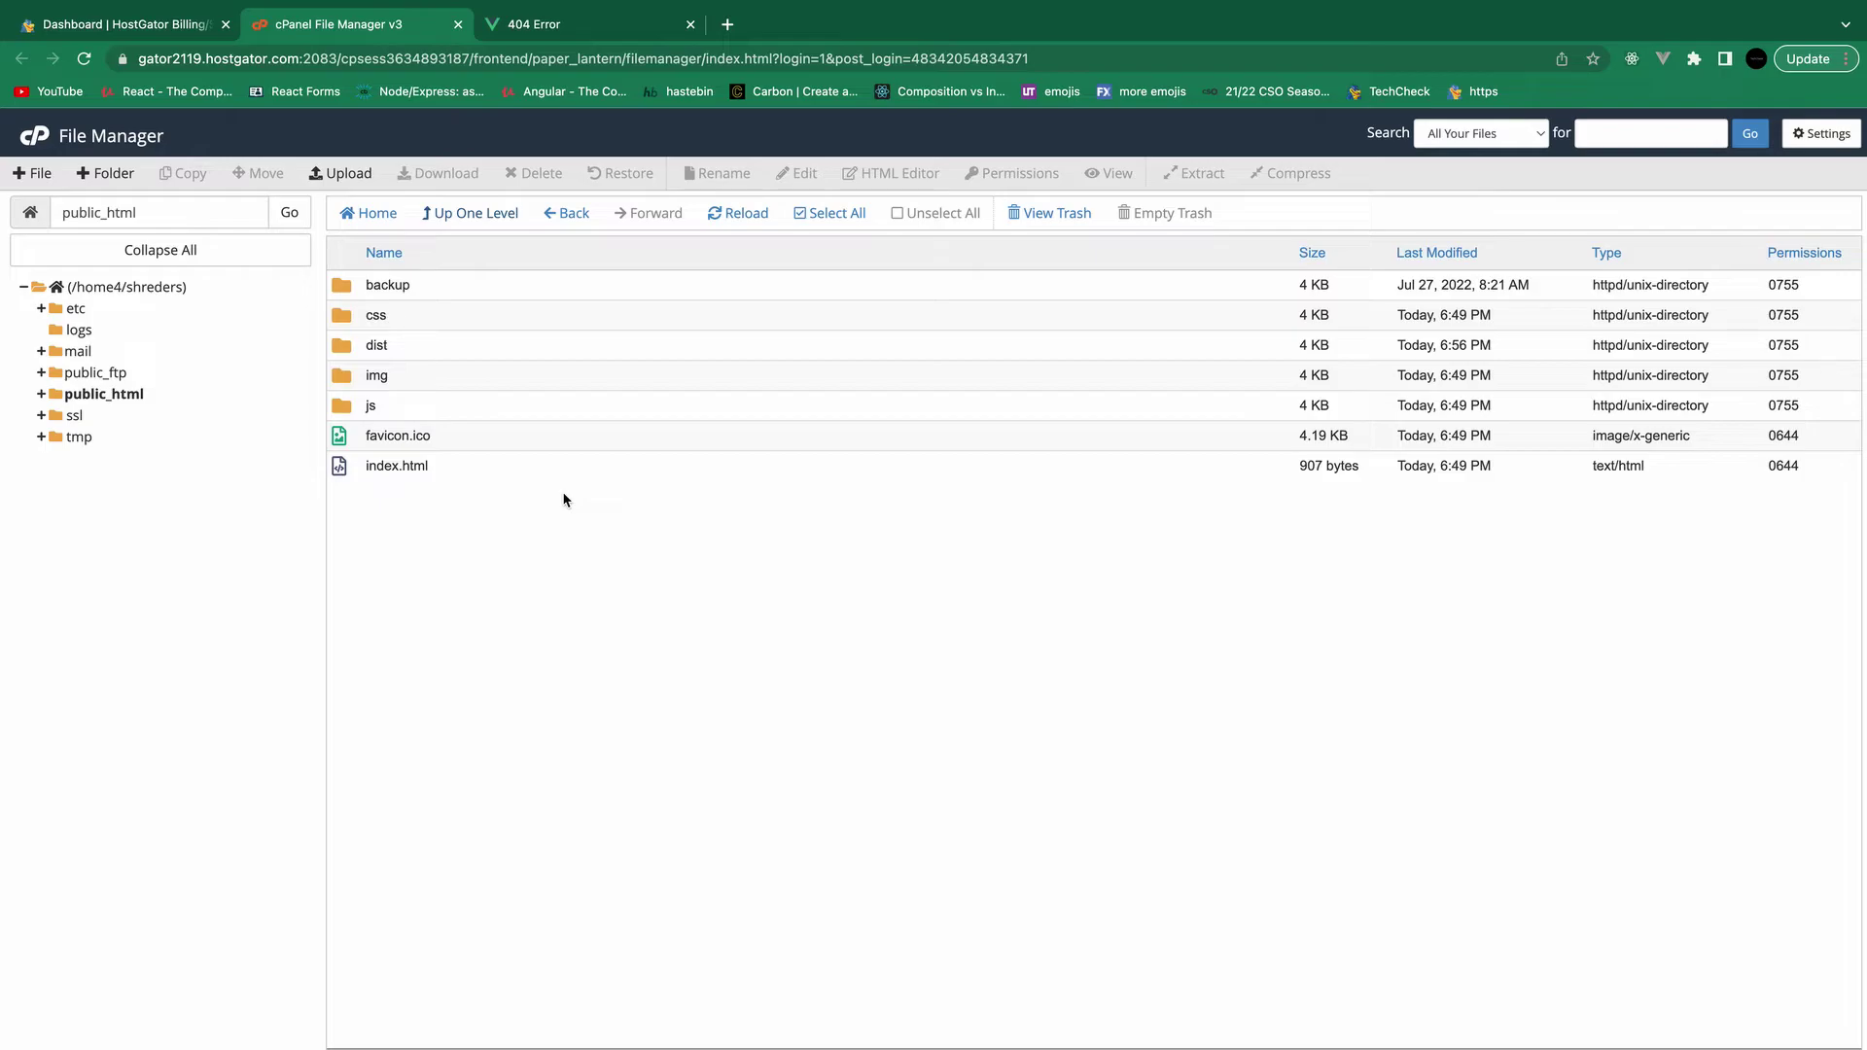
pyautogui.click(1797, 143)
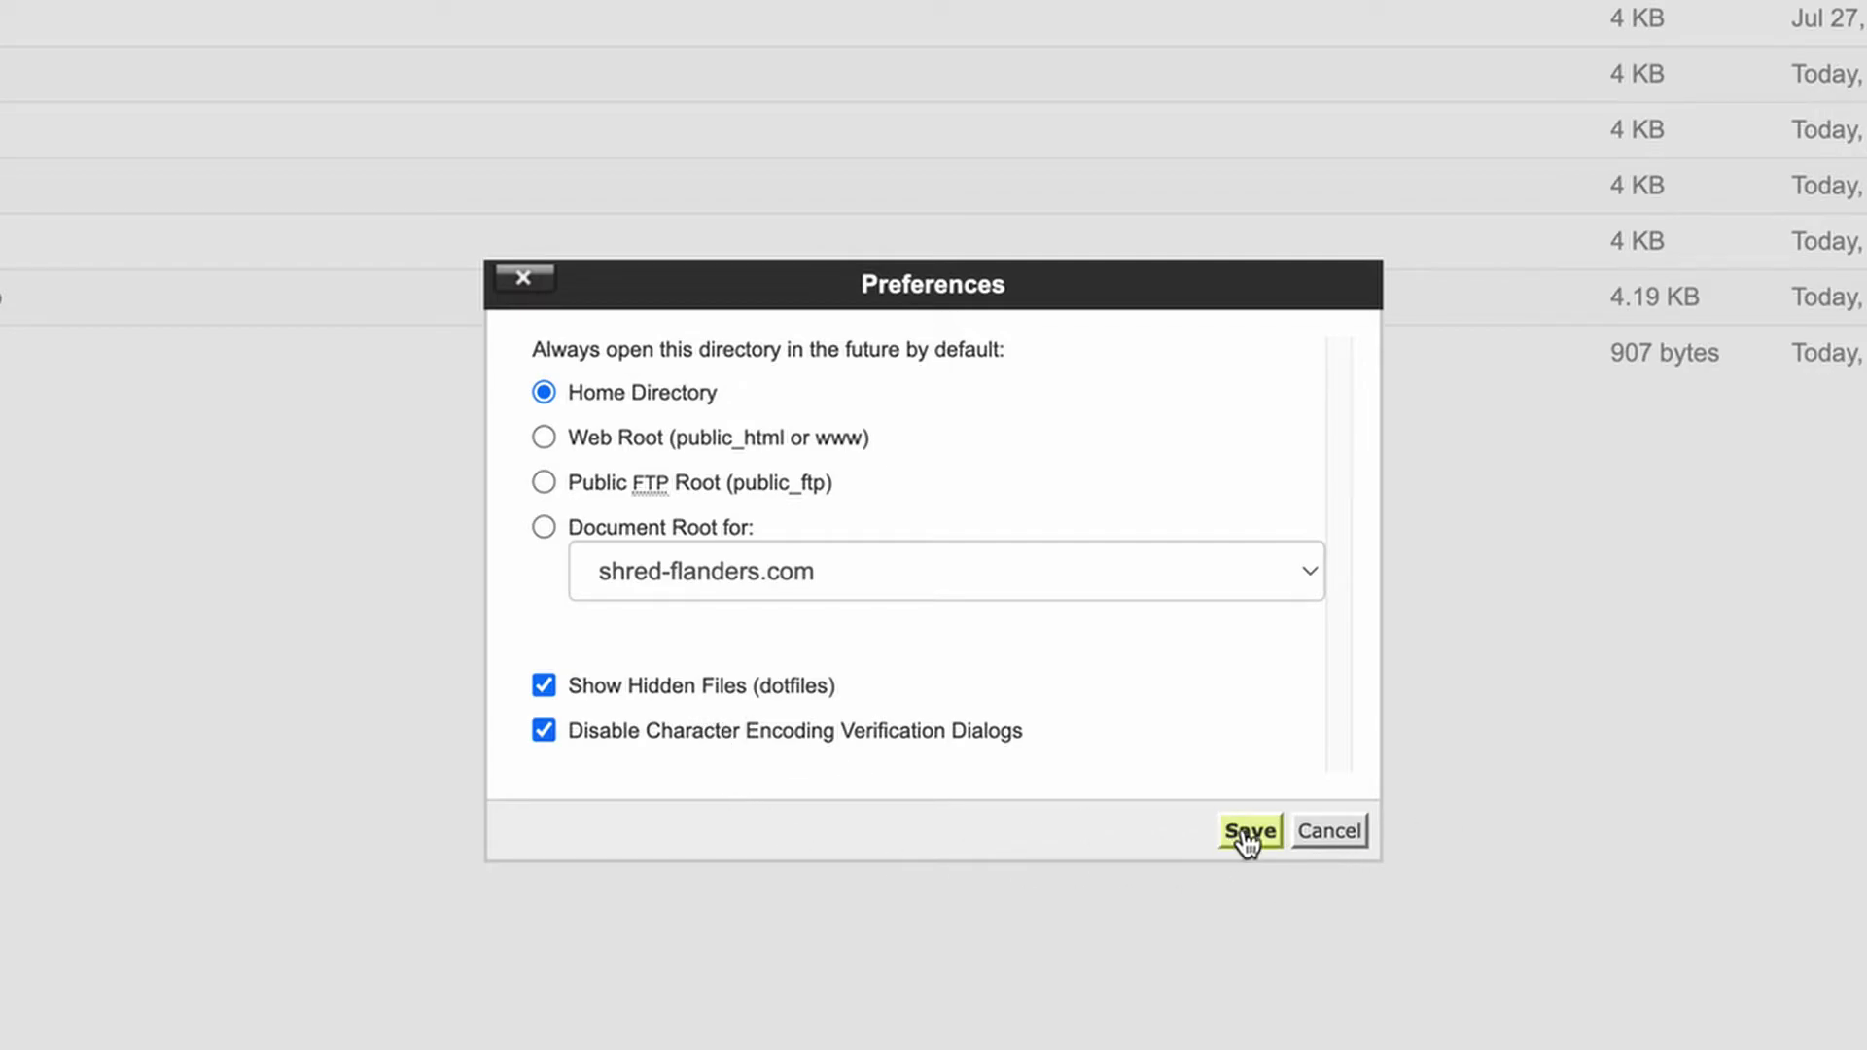
pyautogui.click(1246, 834)
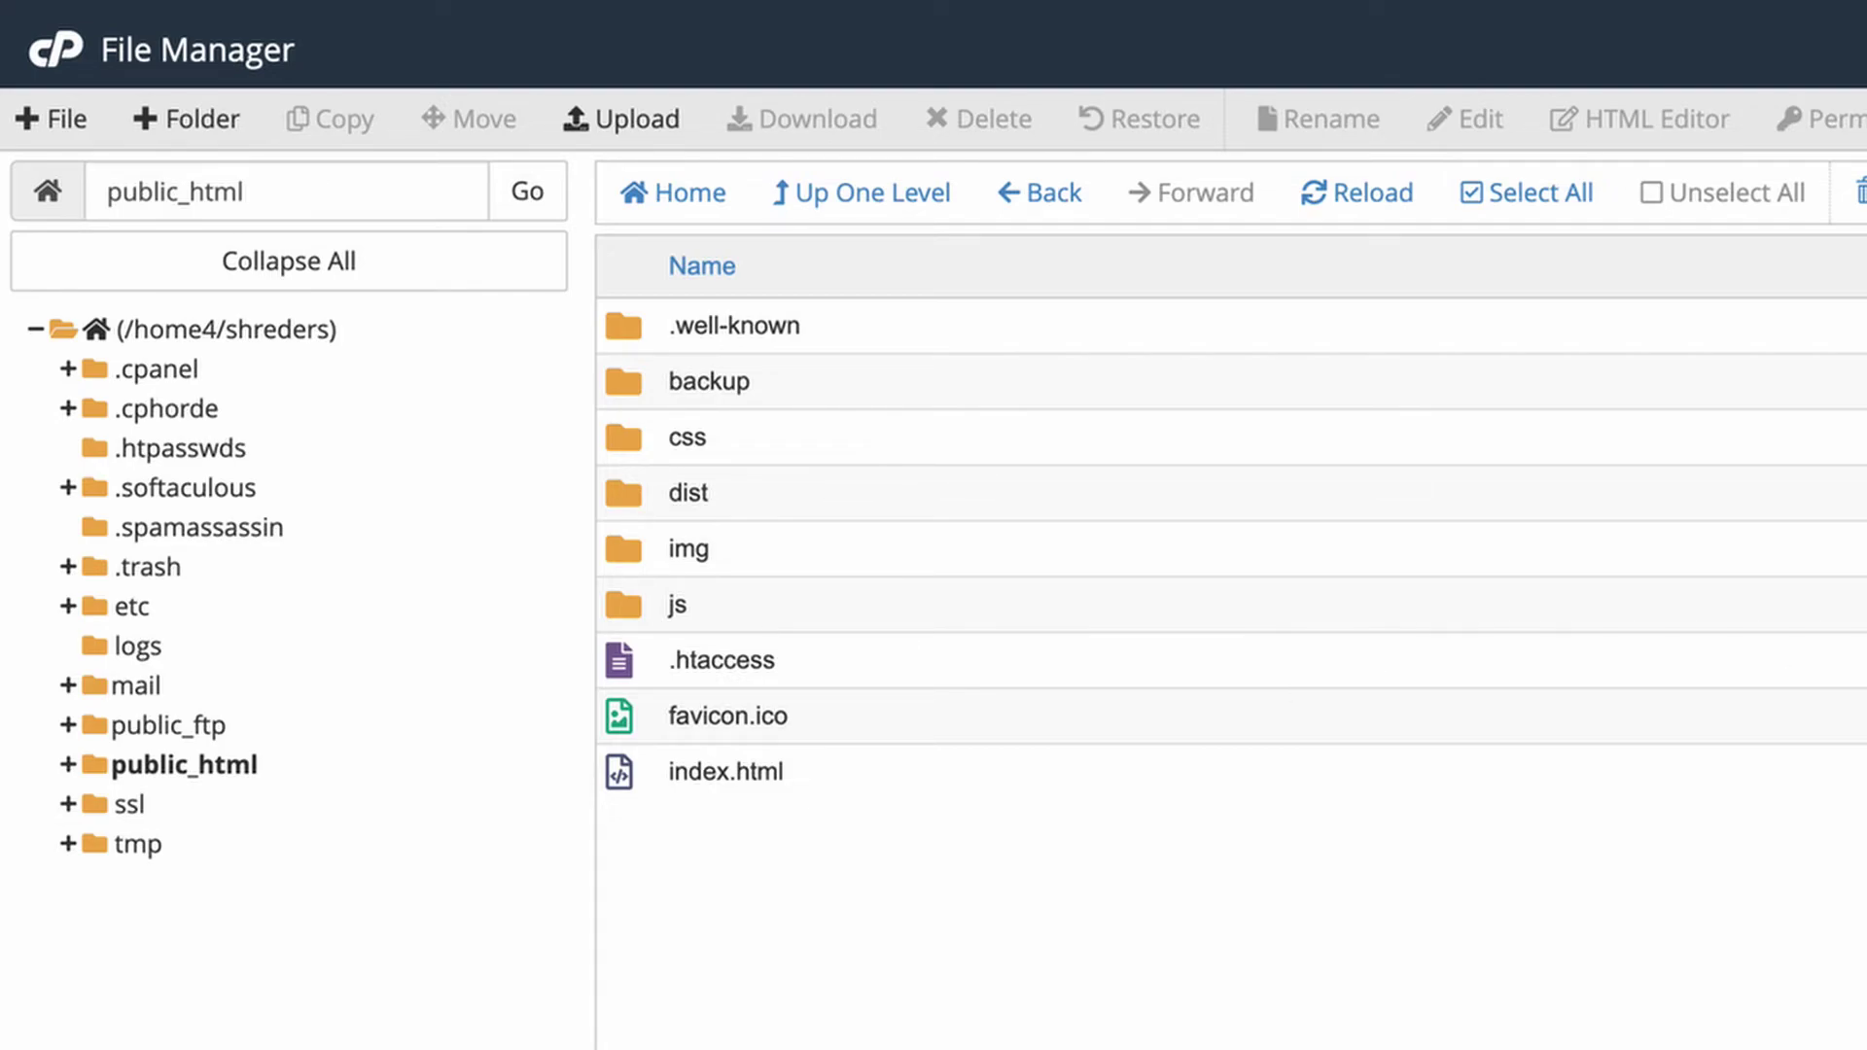
# Edit .htaccess, appending RewriteEngine On and the HTTPS 301 redirect rules at the end
pyautogui.click(1096, 661)
pyautogui.click(1468, 122)
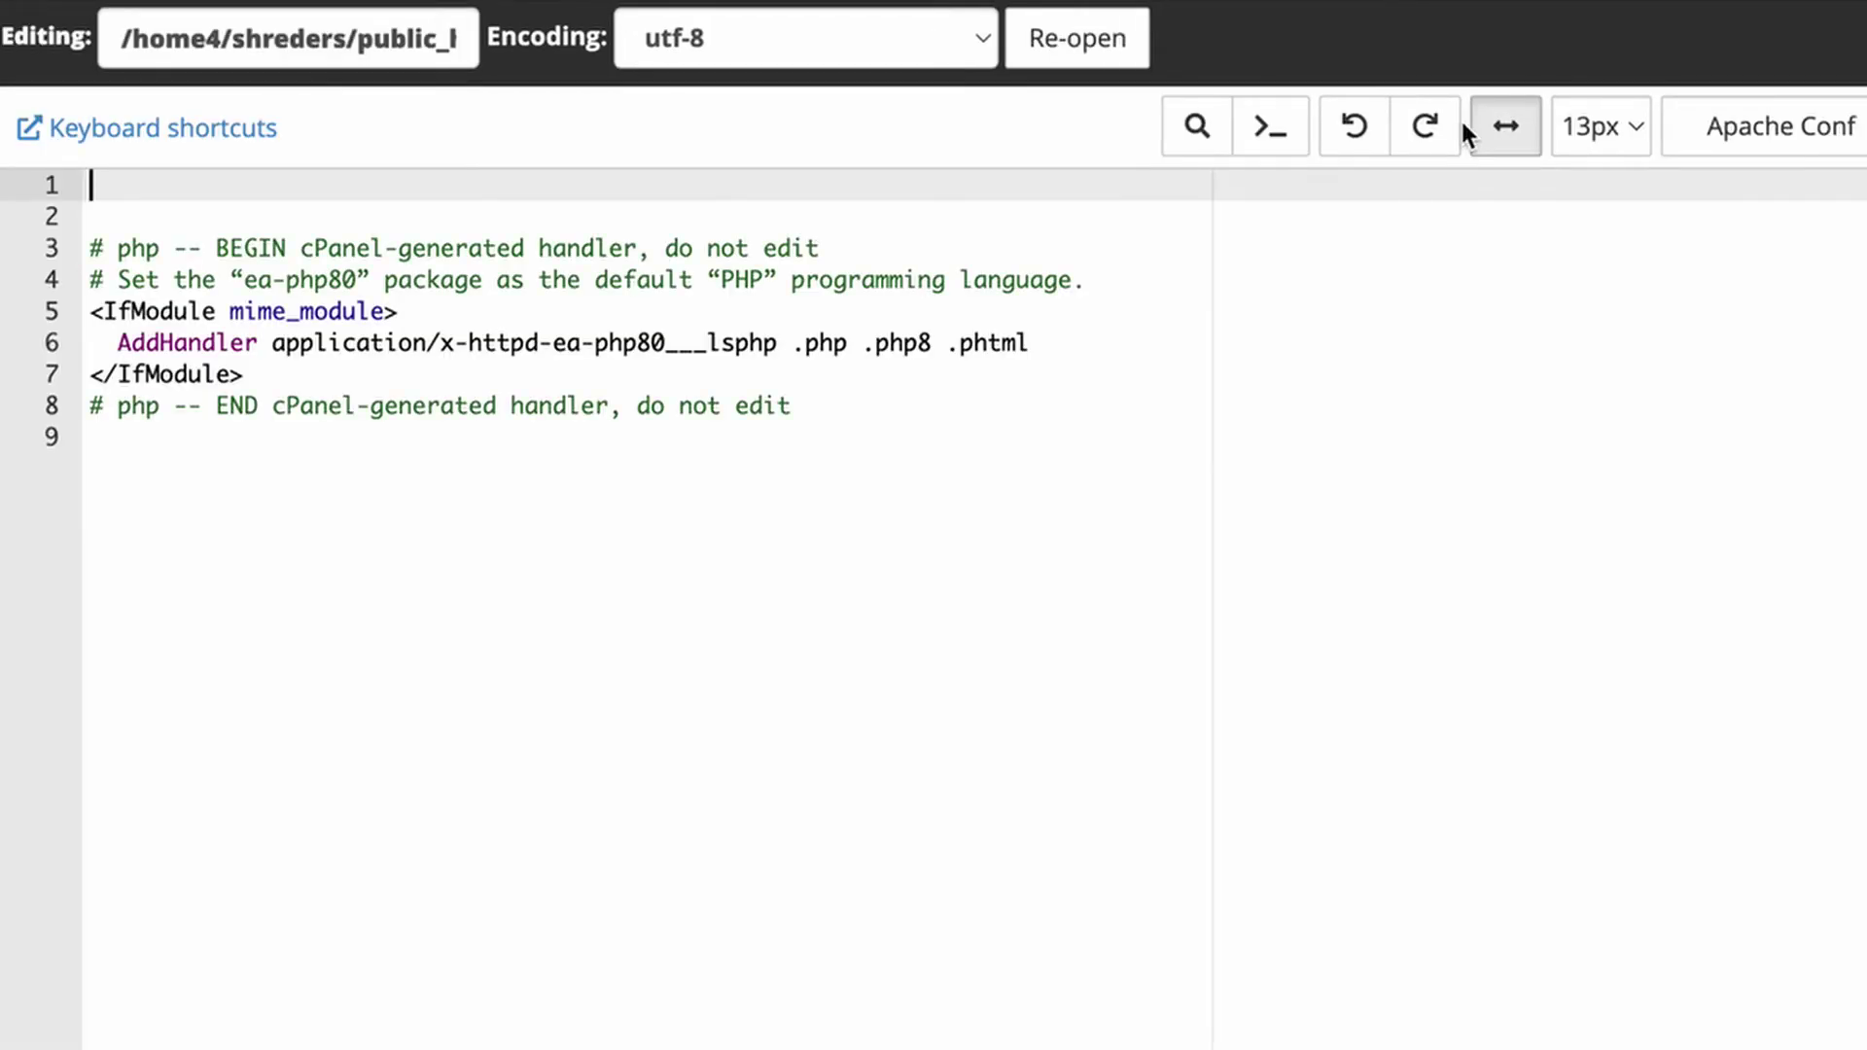
pyautogui.click(621, 506)
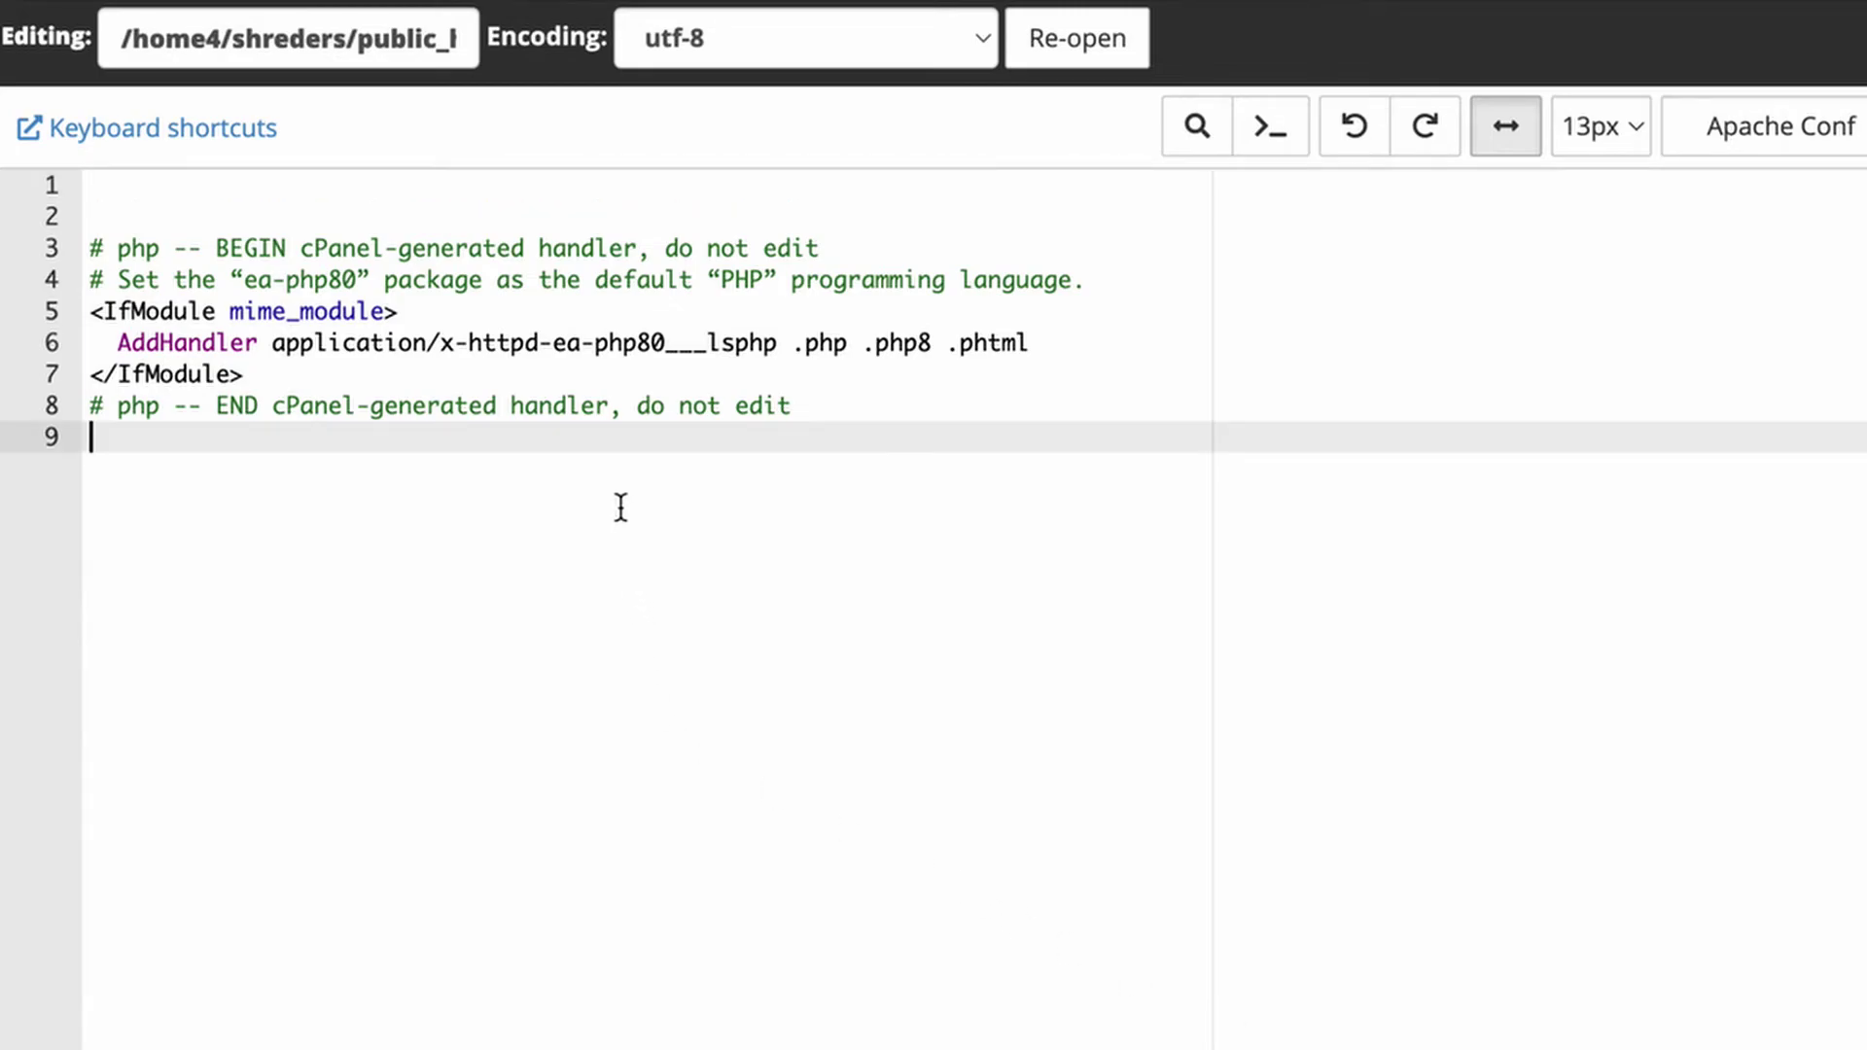
pyautogui.press('Return')
pyautogui.write('RewriteEngine On  RewriteCond %{HTTPS} !=on  RewriteRule ^ https://%{HTTP_HOST}%{REQUEST_URI} [L,R=301]')
pyautogui.press('Return')
pyautogui.press('Return')
pyautogui.press('Return')
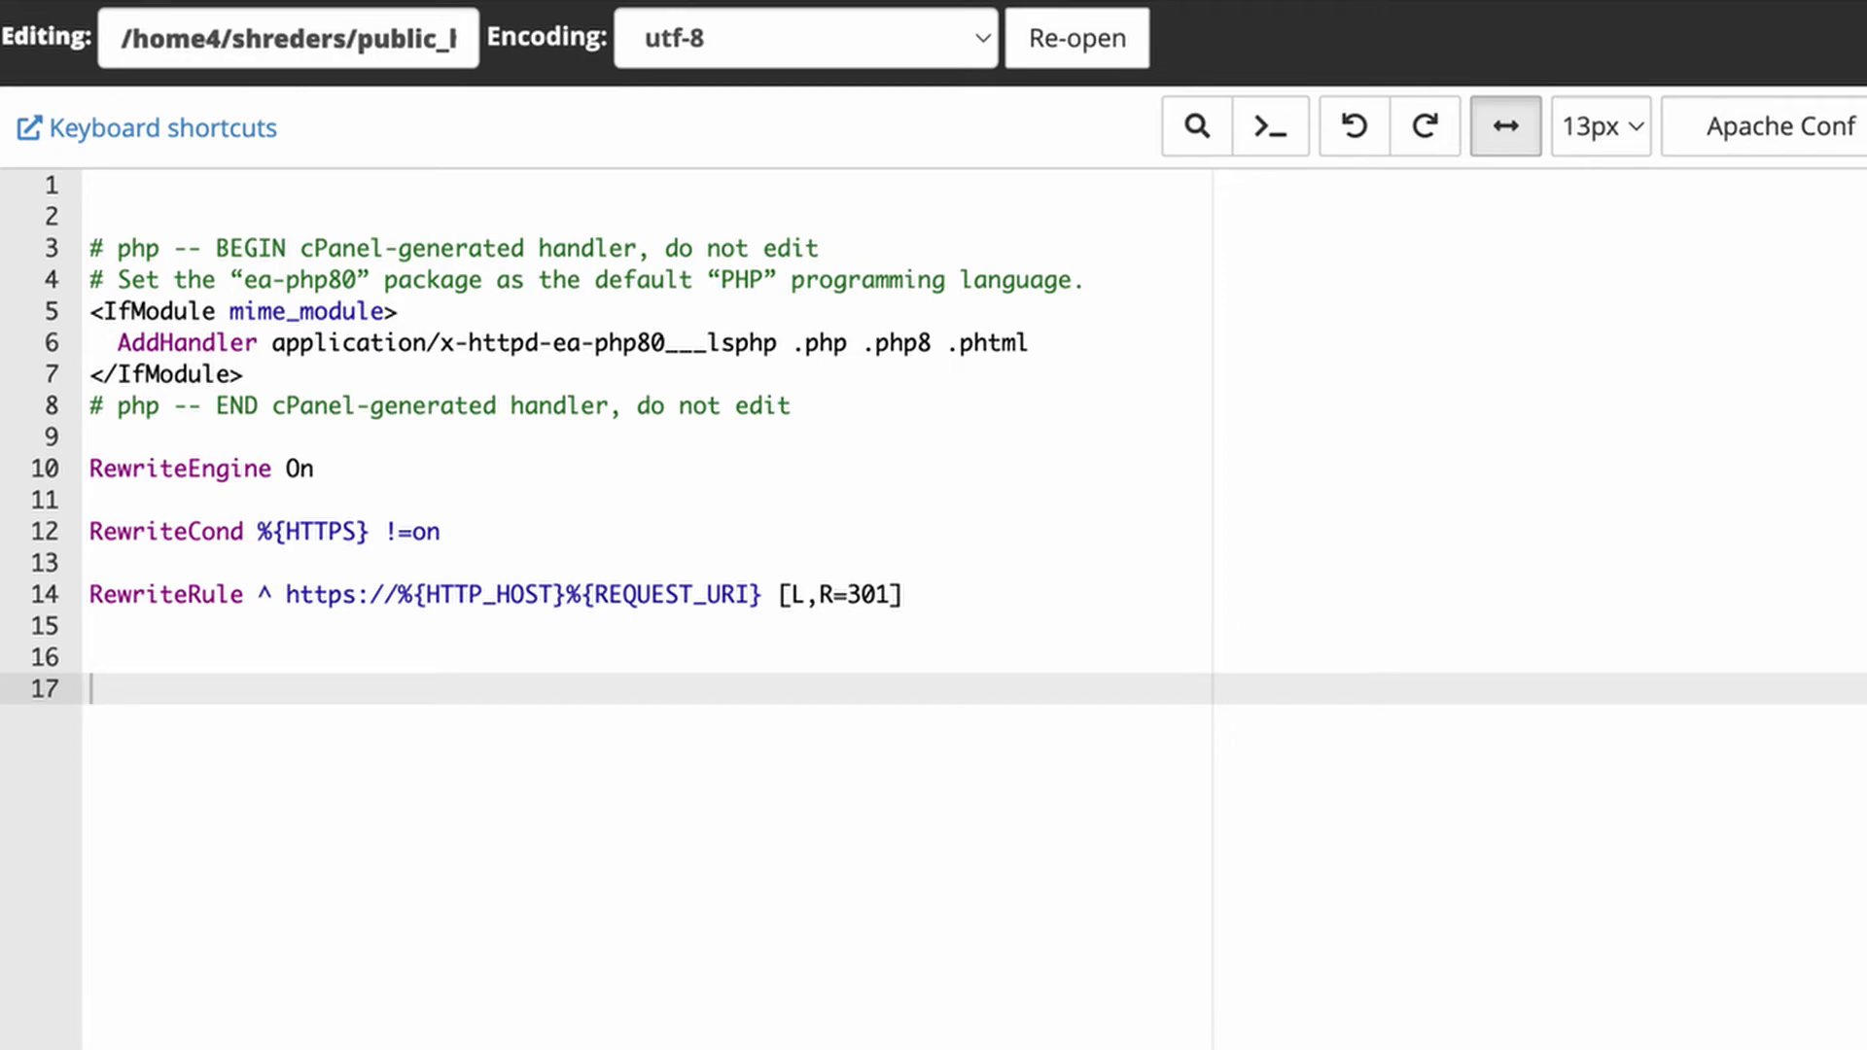